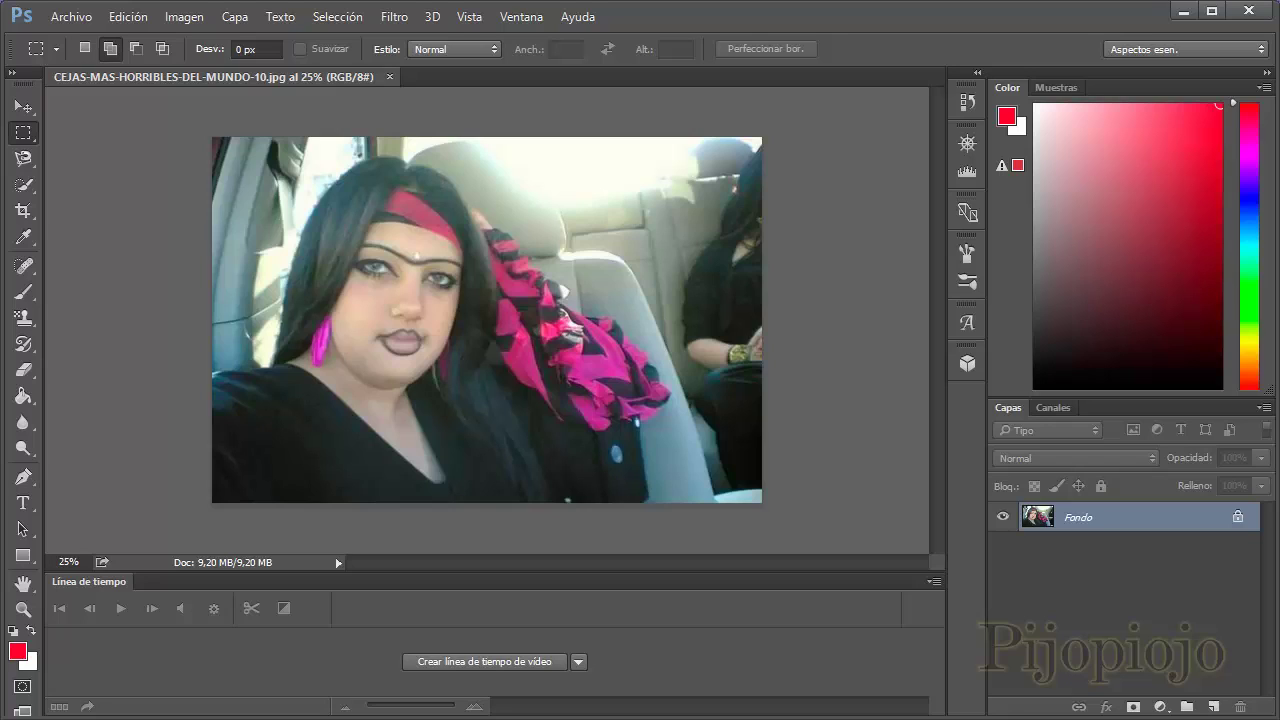
Zoom in and set the Clone Stamp to sample cheek skin as the clone source
scroll(347, 286, up, 5)
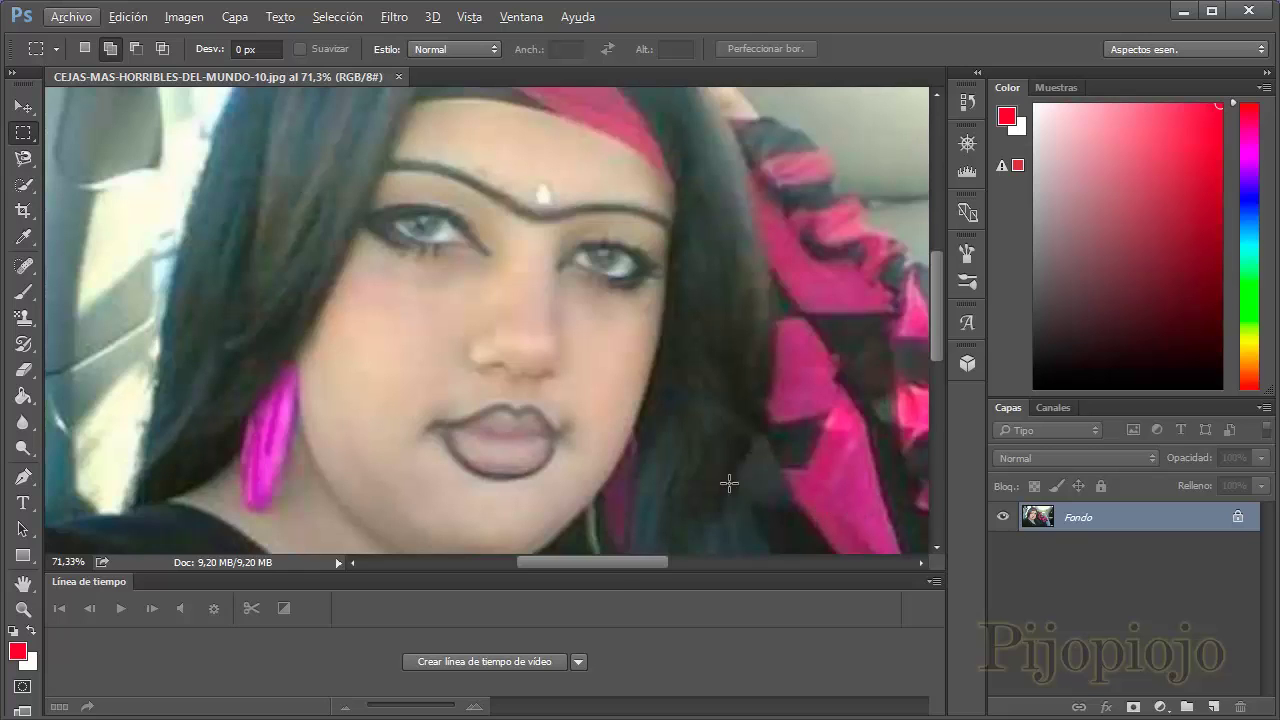
click(24, 318)
click(80, 316)
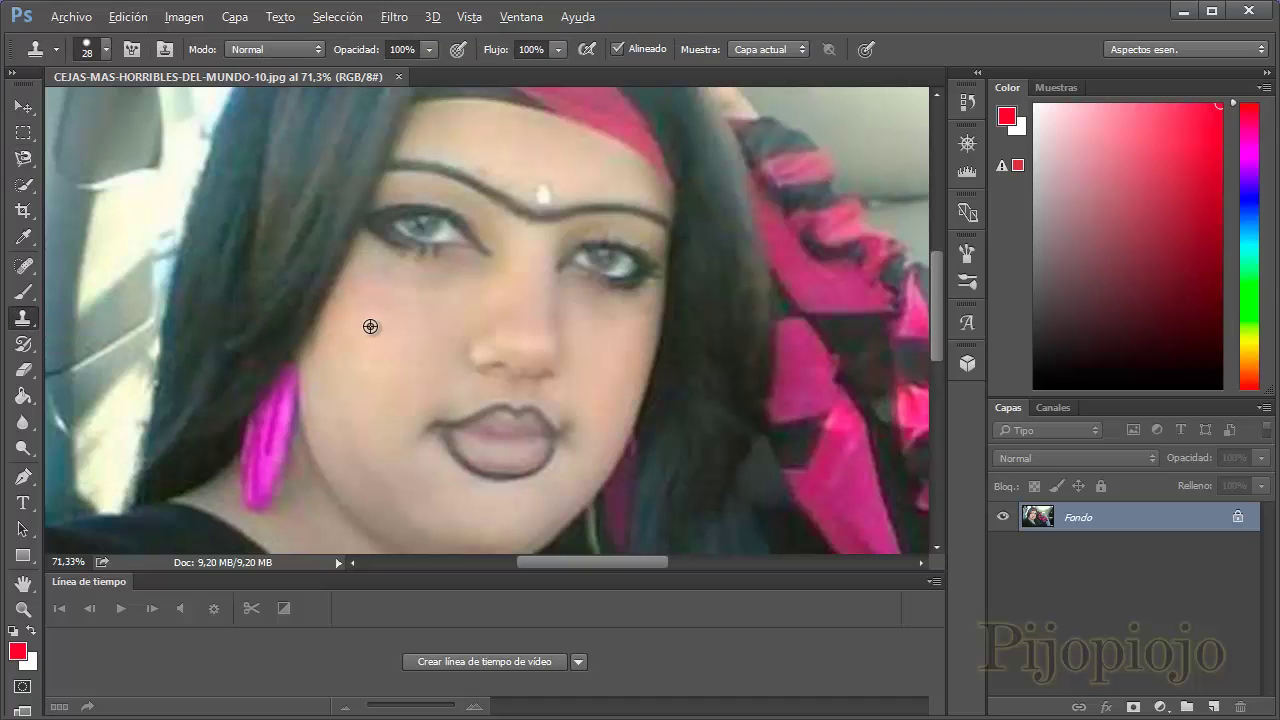
alt+click(357, 374)
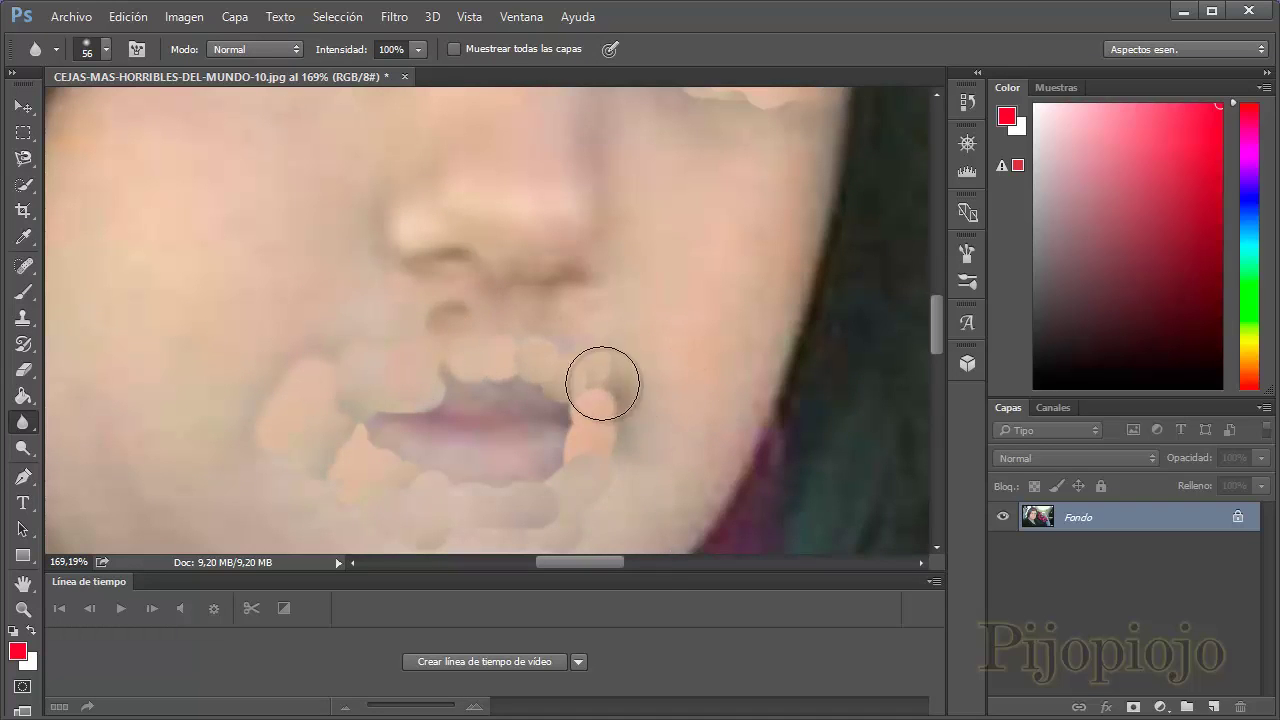
Blur and smudge the orange blotches on both sides of the lips into the skin, then fit the photo
mouse_move(600, 380)
mouse_down()
mouse_move(583, 429)
mouse_move(618, 426)
mouse_up()
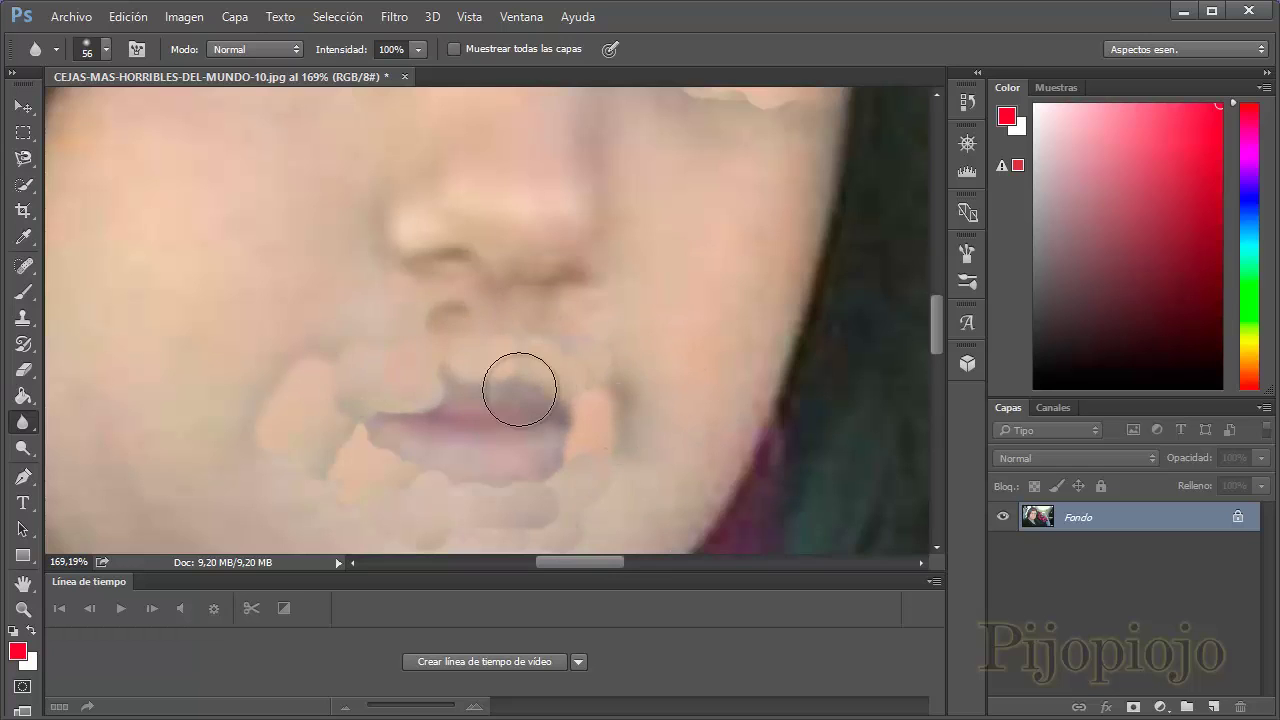
key(shift+r)
scroll(514, 386, down, 1)
scroll(323, 451, down, 2)
scroll(330, 427, down, 1)
mouse_move(330, 427)
mouse_down()
mouse_move(266, 237)
mouse_move(280, 371)
mouse_move(277, 289)
mouse_move(466, 351)
mouse_up()
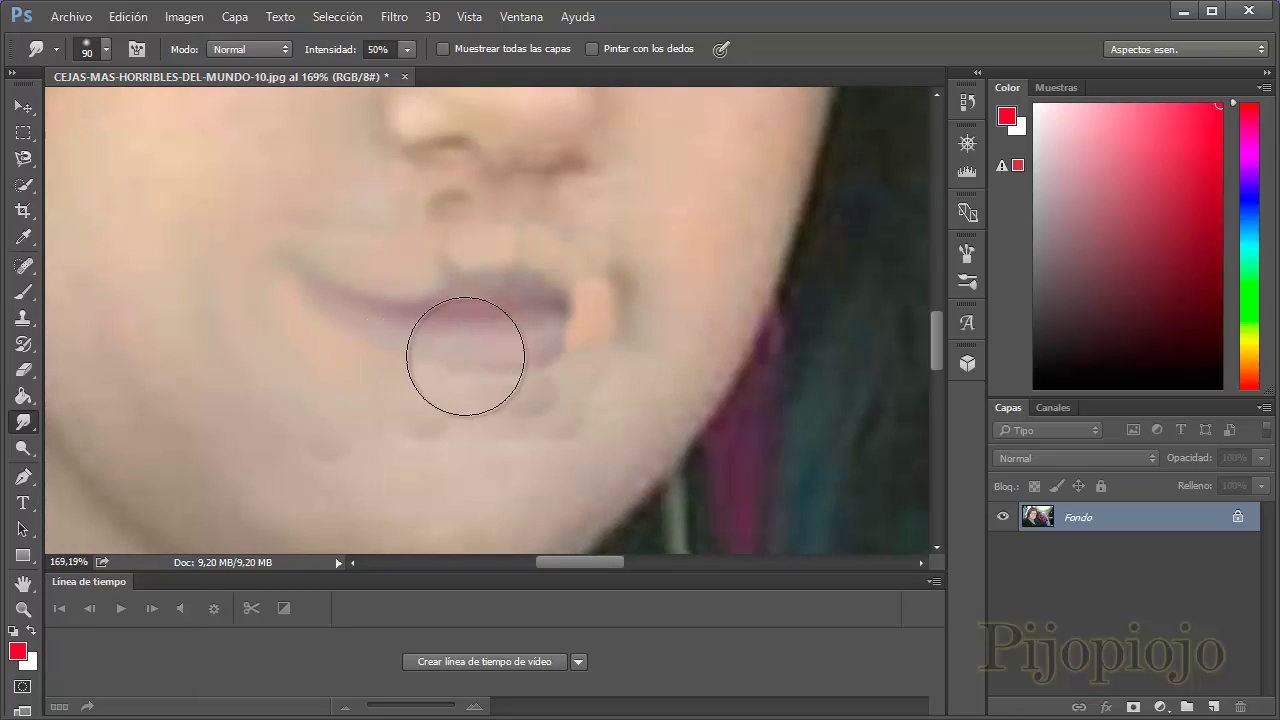
key(ctrl+0)
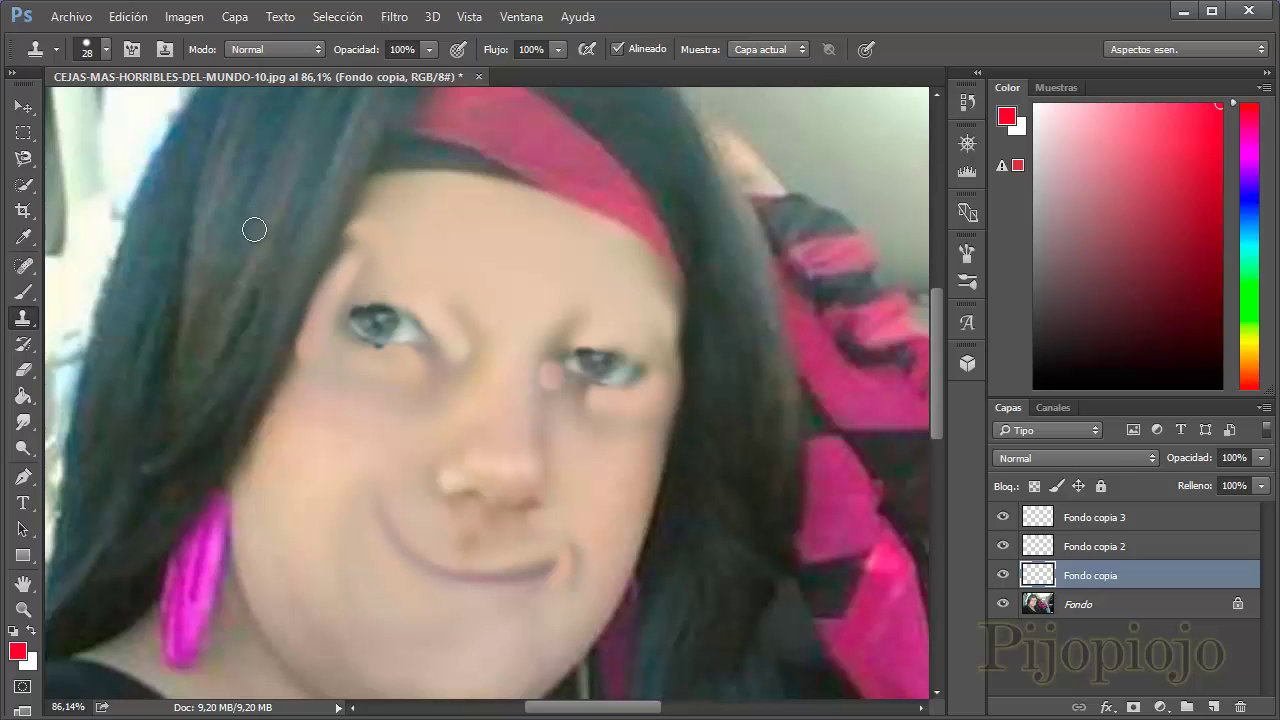
On the Fondo layer, test-clone dark hair from the photo onto the eyebrow area
click(1096, 606)
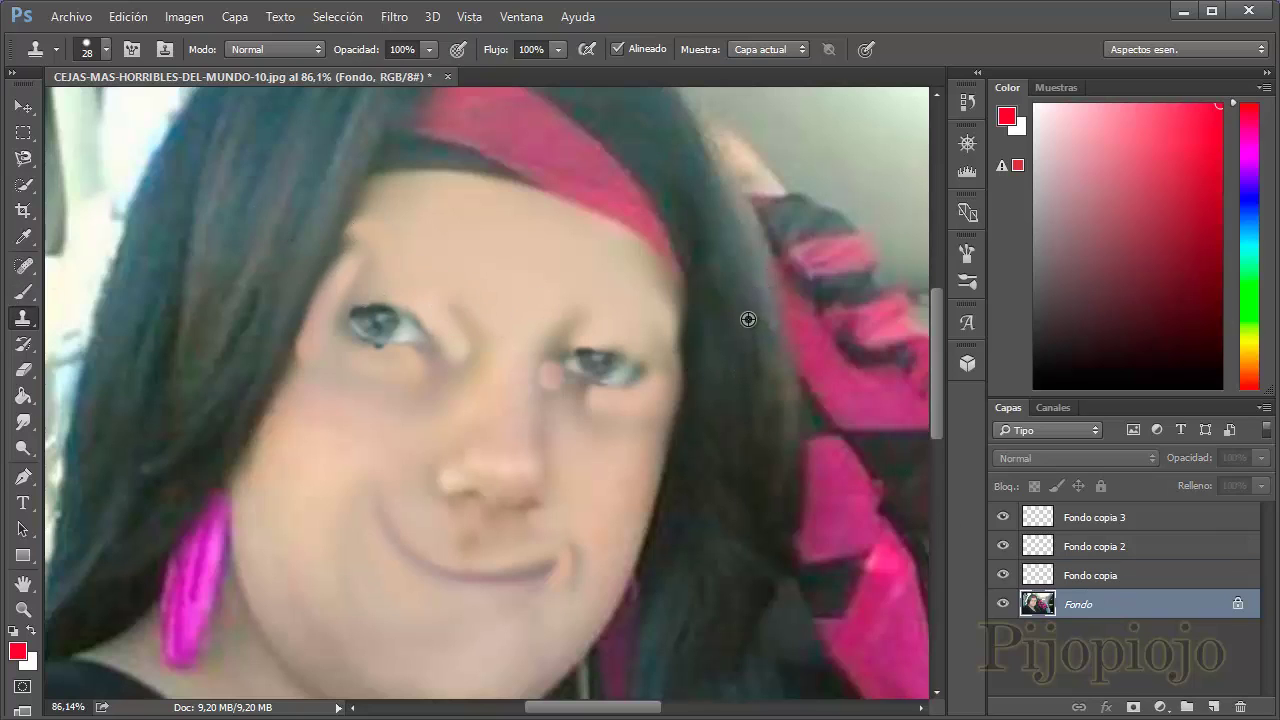
click(543, 316)
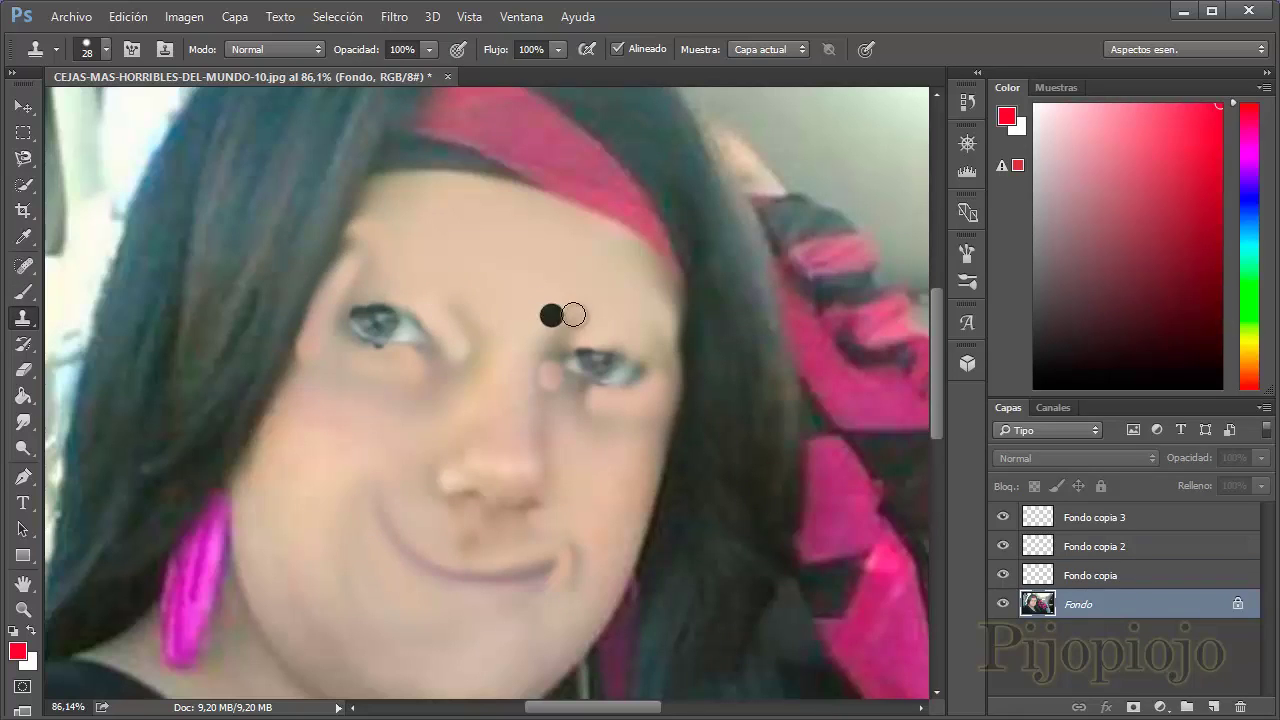
mouse_move(548, 316)
mouse_down()
mouse_move(600, 316)
mouse_move(655, 340)
mouse_up()
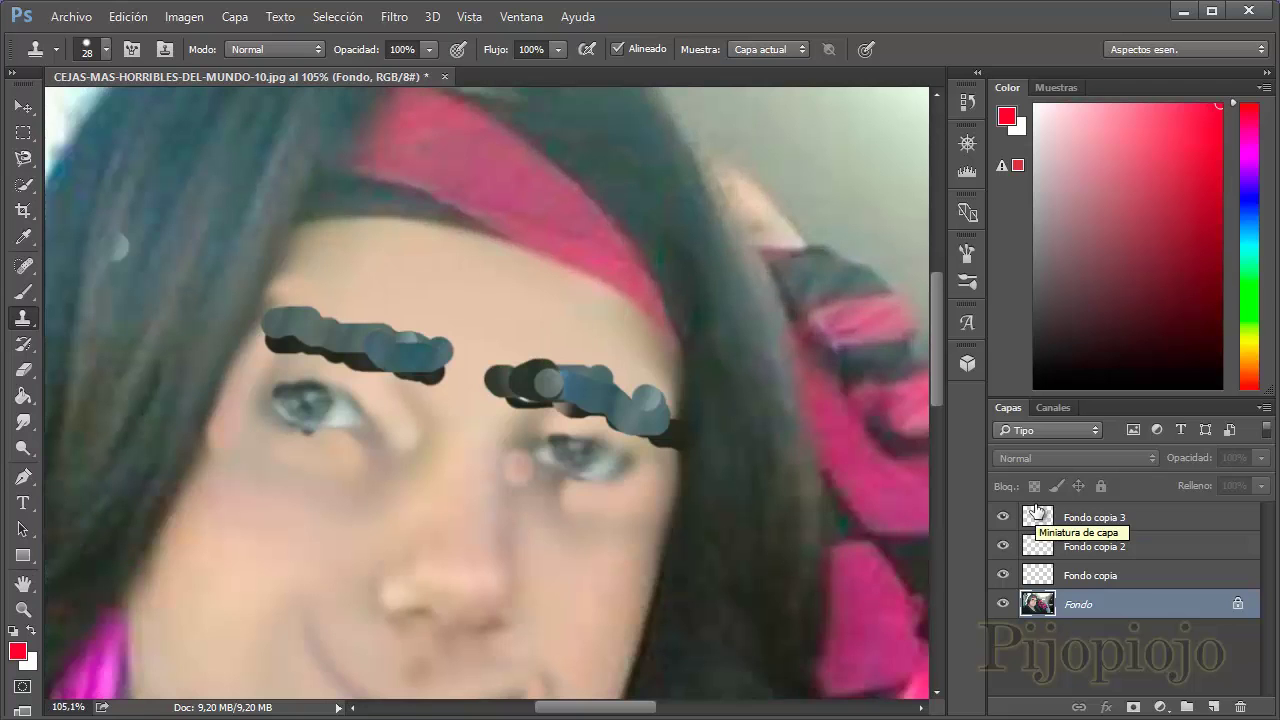
scroll(734, 400, down, 3)
scroll(766, 414, down, 3)
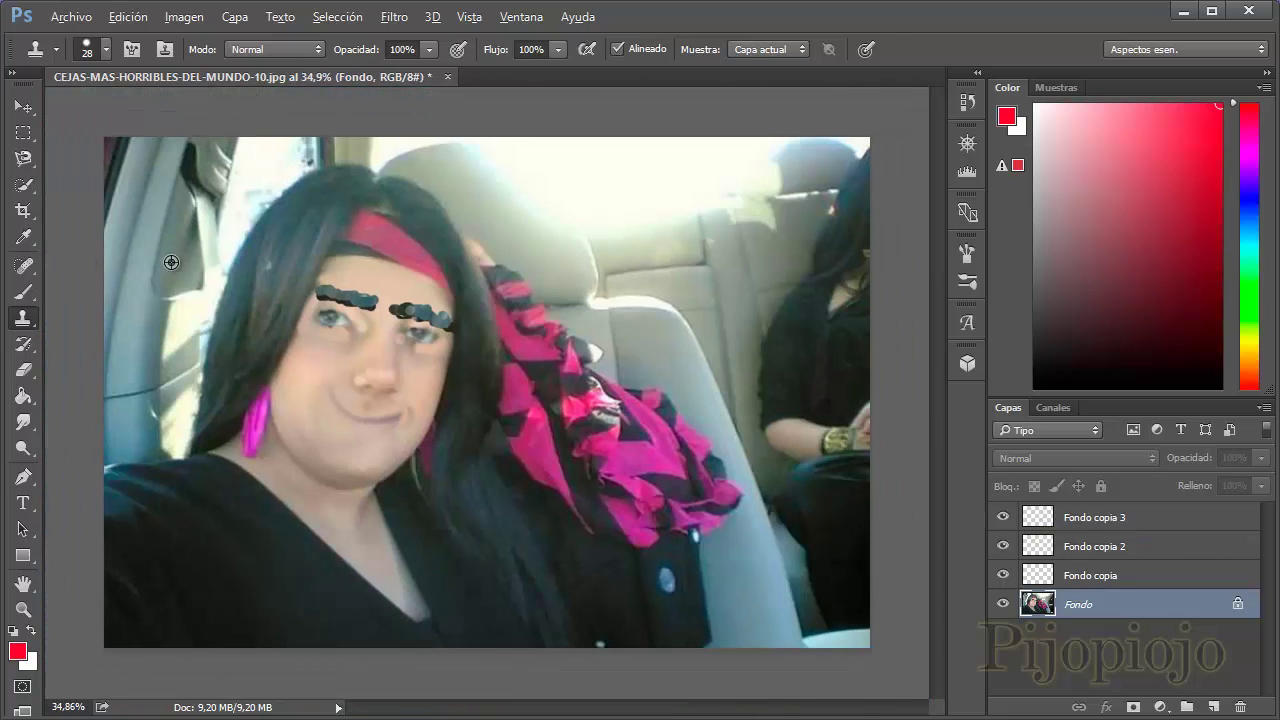
scroll(363, 362, up, 2)
scroll(320, 390, up, 1)
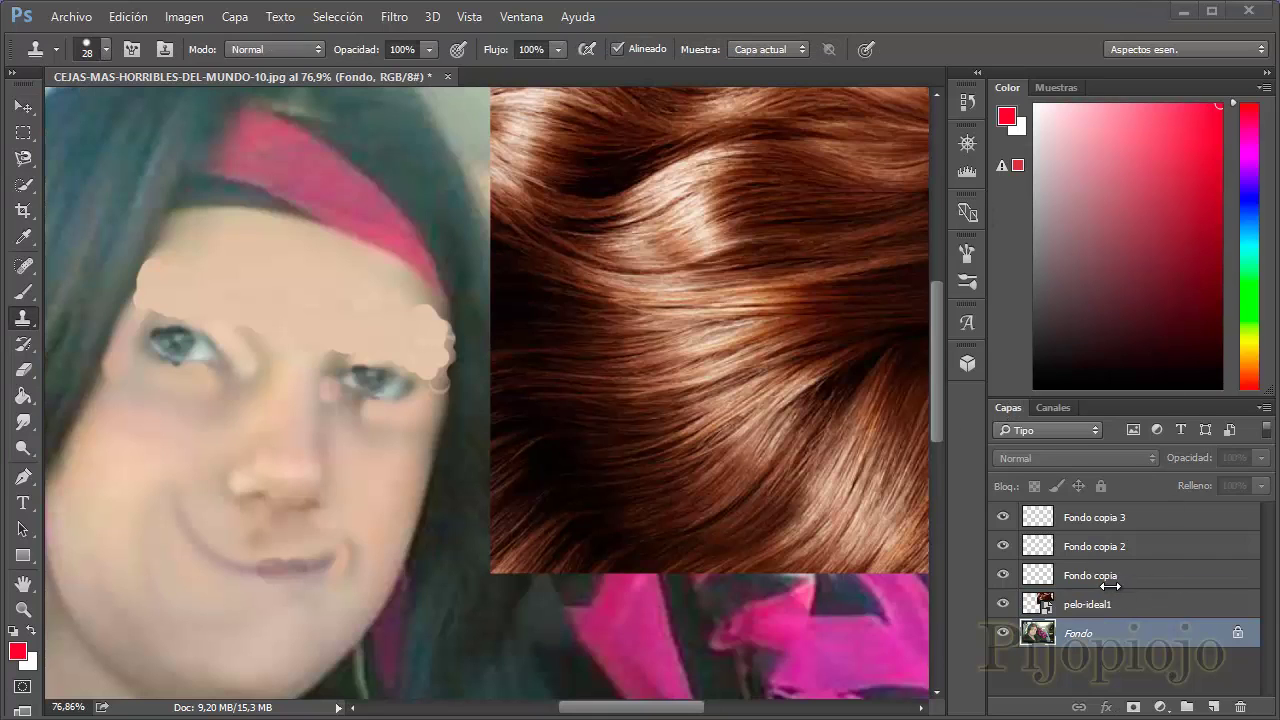
On Fondo copia, clone hair texture from the hair photo along both eyebrows, including their ends
click(1024, 574)
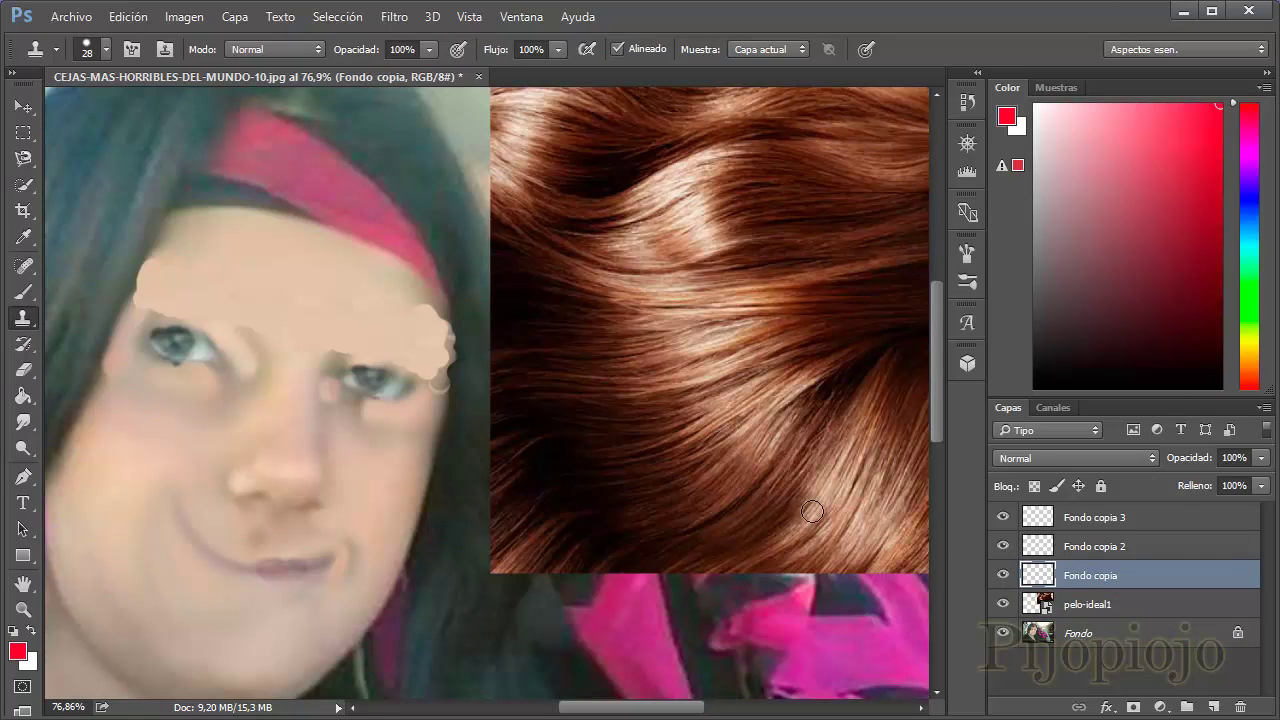
alt+click(722, 334)
mouse_move(148, 305)
mouse_down()
mouse_move(184, 288)
mouse_move(250, 322)
mouse_up()
click(349, 340)
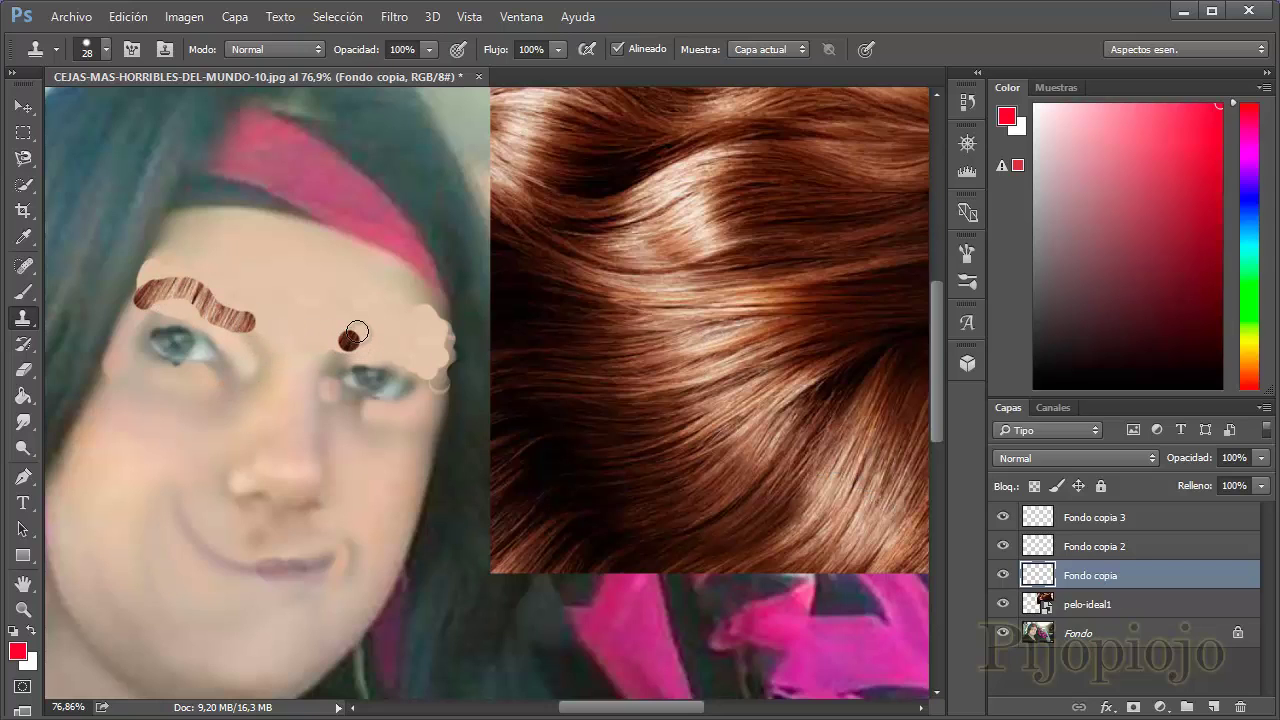
drag(357, 331, 450, 352)
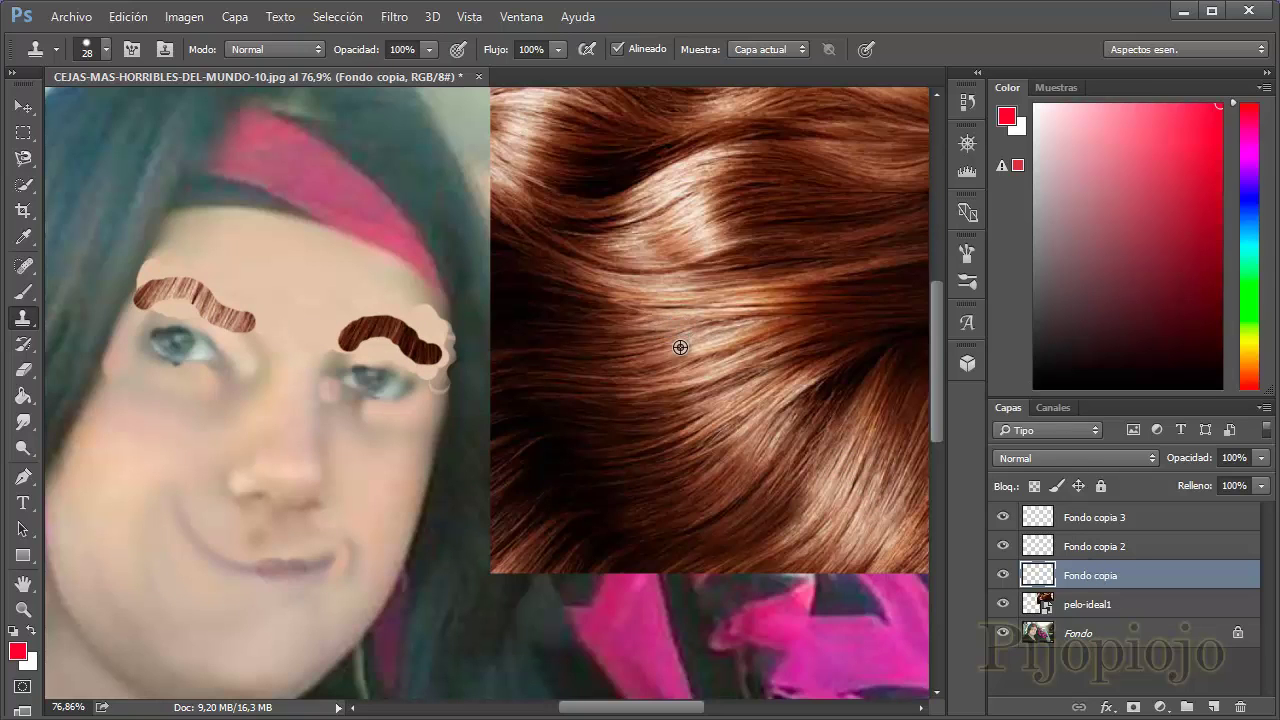
click(1090, 604)
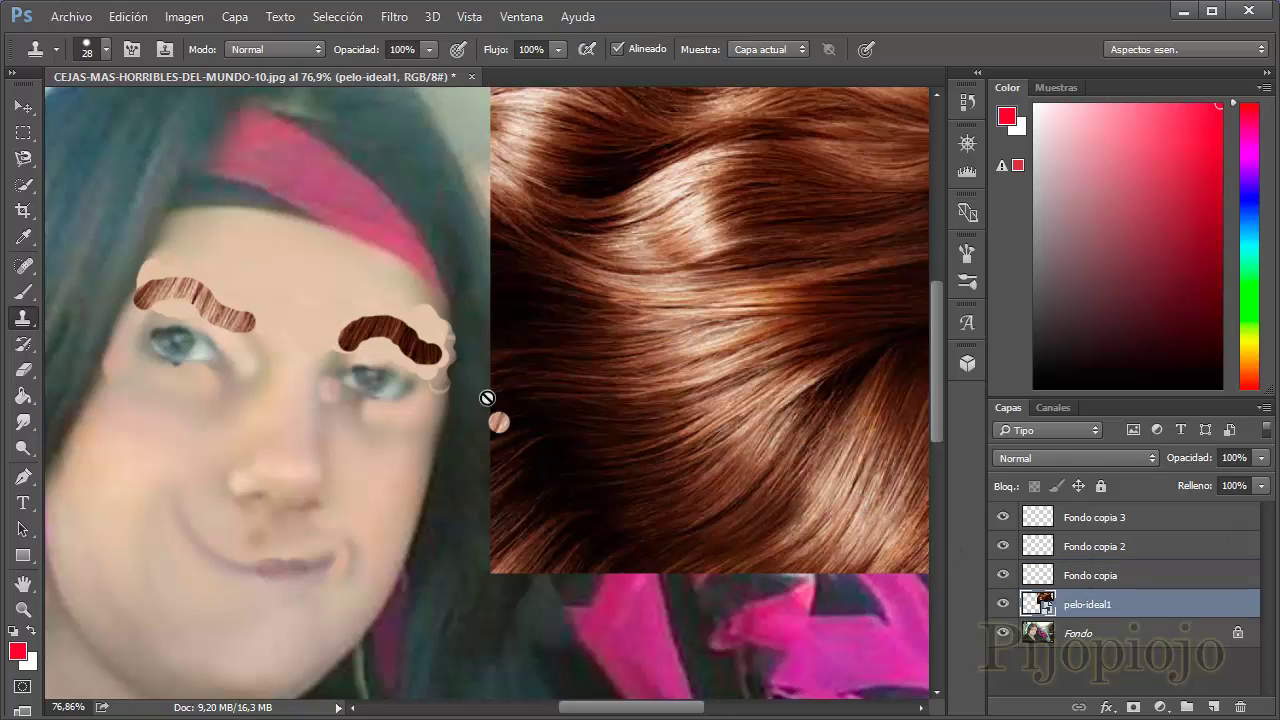
click(1047, 575)
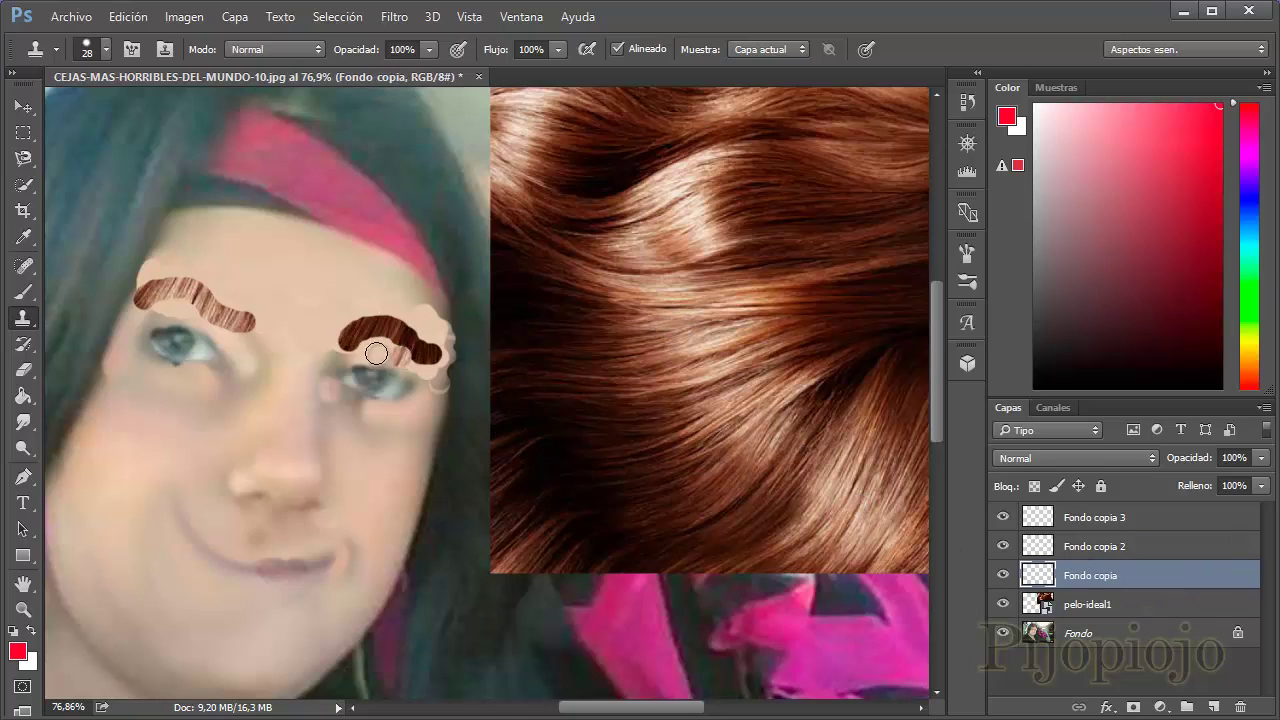
mouse_move(366, 346)
mouse_down()
mouse_move(326, 338)
mouse_move(446, 357)
mouse_move(405, 332)
mouse_up()
mouse_move(155, 306)
mouse_down()
mouse_move(140, 308)
mouse_move(190, 301)
mouse_move(238, 323)
mouse_move(162, 313)
mouse_up()
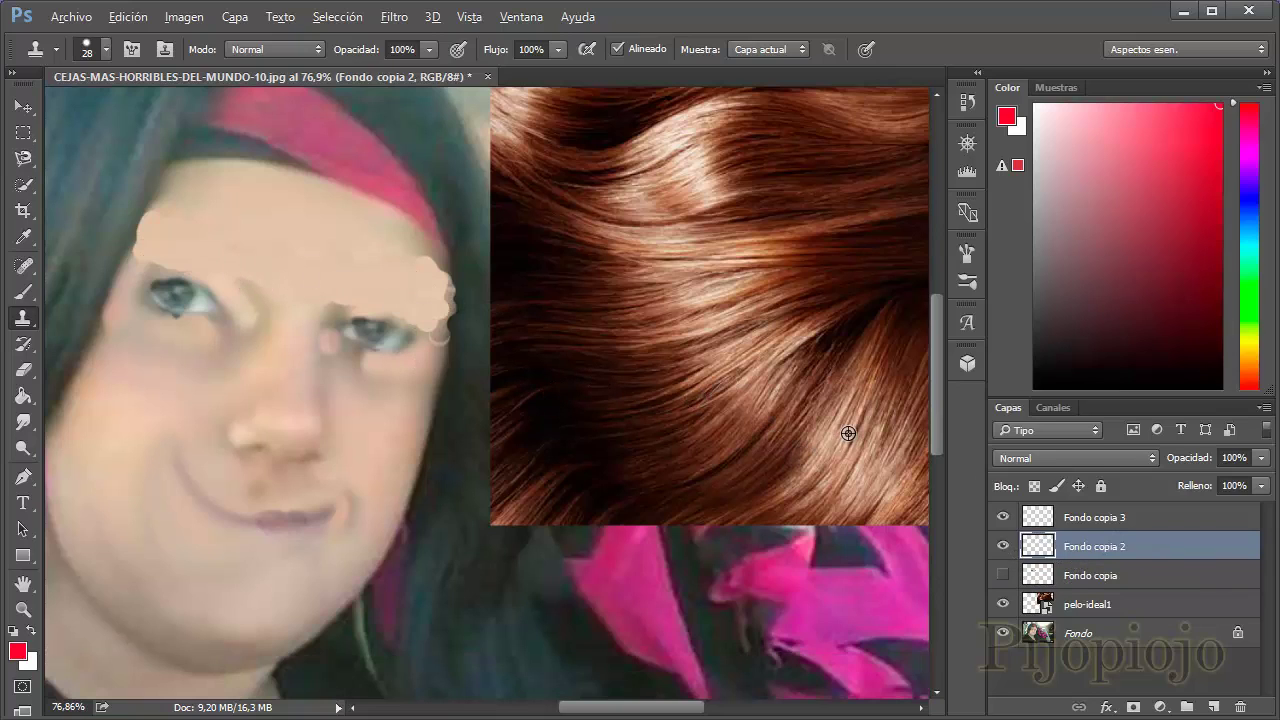
Sample the hair photo and clone a dark hair-textured left eyebrow onto Fondo copia 2
click(1003, 575)
click(1100, 604)
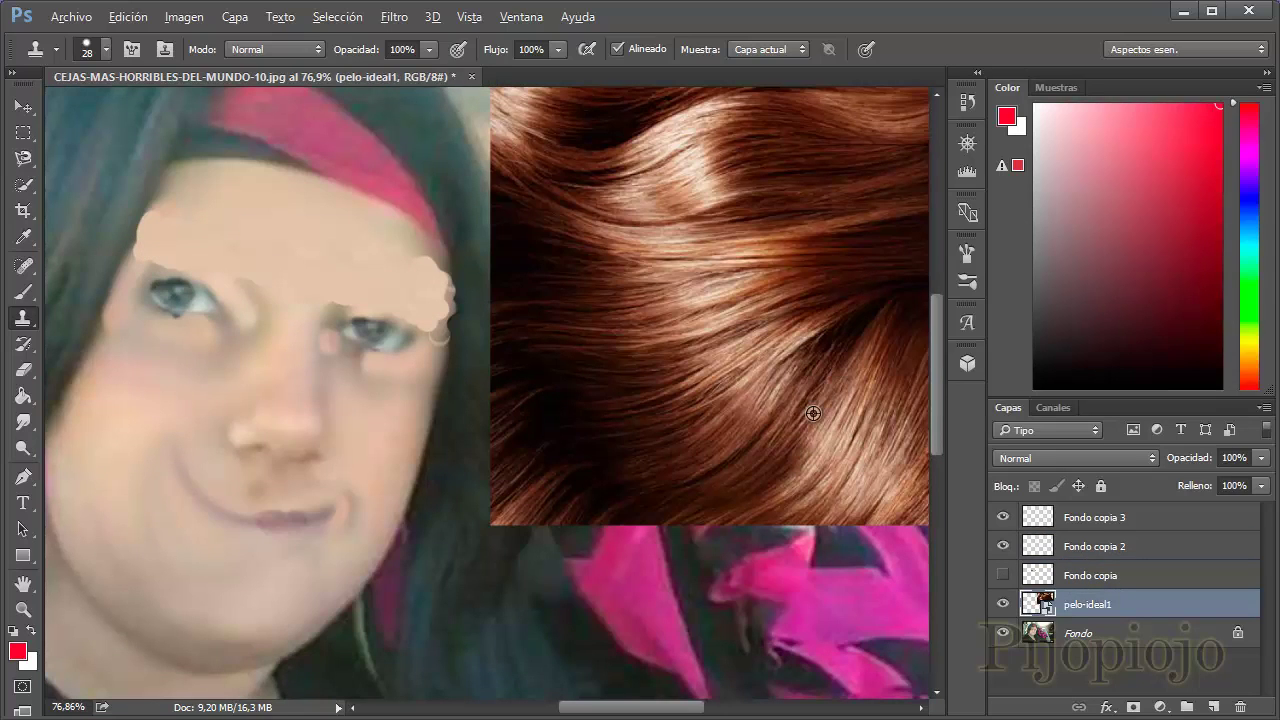
click(1095, 546)
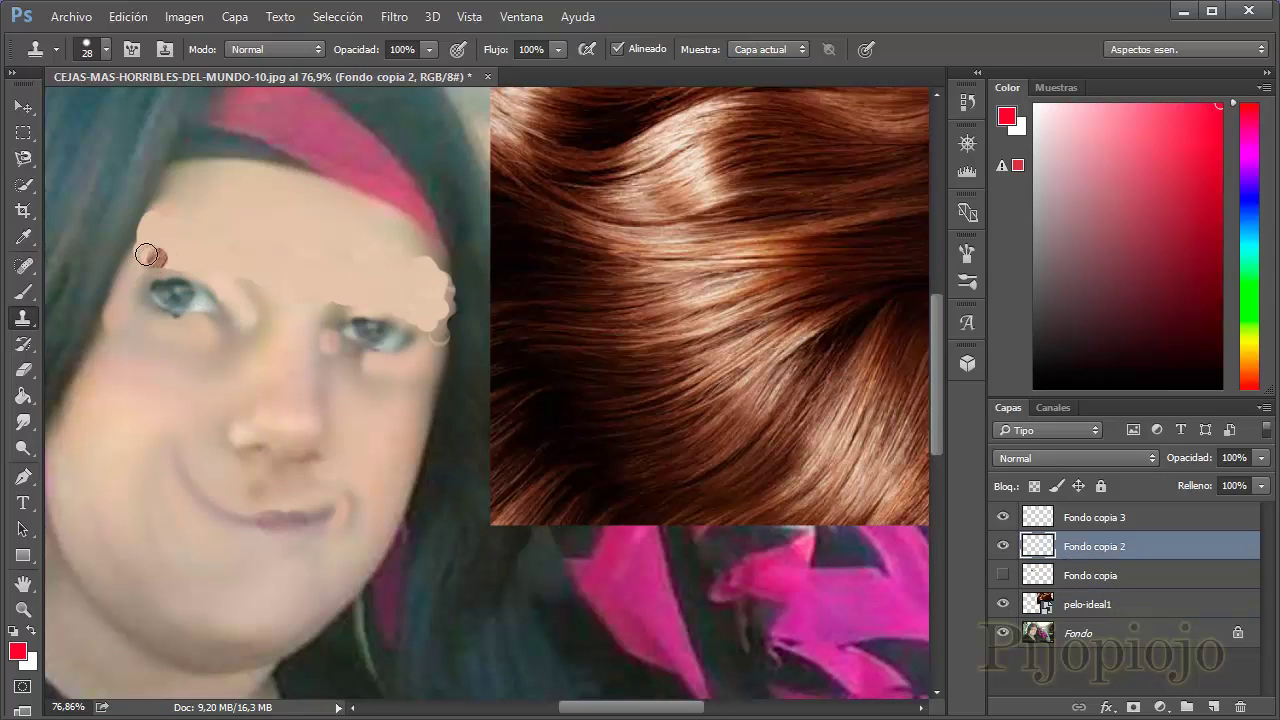
mouse_move(139, 247)
mouse_down()
mouse_move(190, 232)
mouse_move(245, 272)
mouse_move(192, 242)
mouse_move(130, 248)
mouse_move(165, 240)
mouse_move(240, 258)
mouse_up()
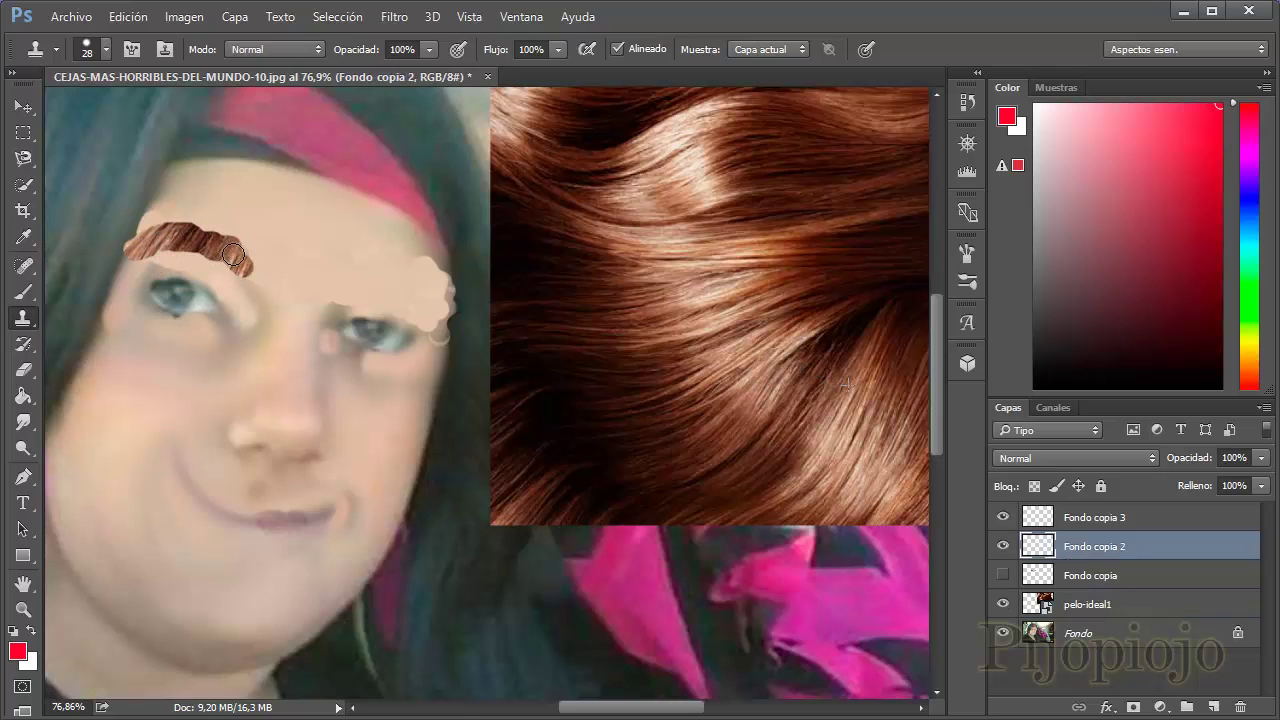
click(1126, 605)
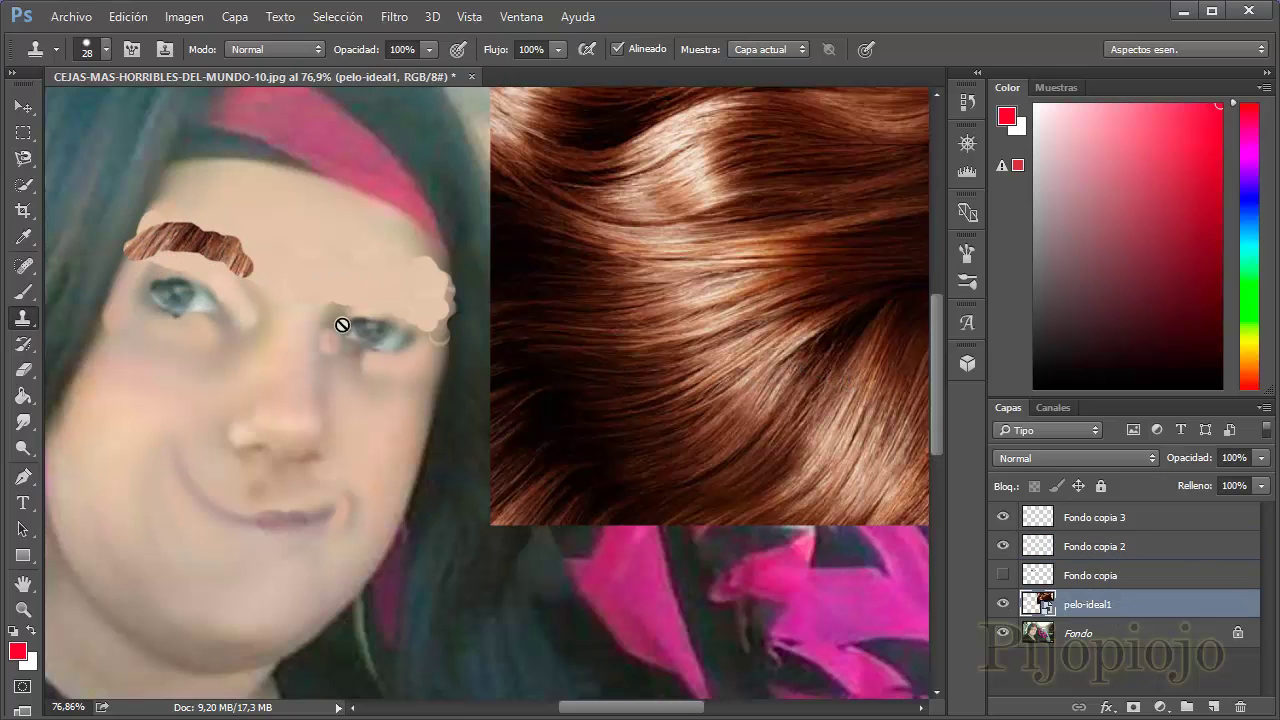
mouse_move(241, 283)
mouse_down()
mouse_move(186, 256)
mouse_move(143, 262)
mouse_move(180, 245)
mouse_move(240, 252)
mouse_up()
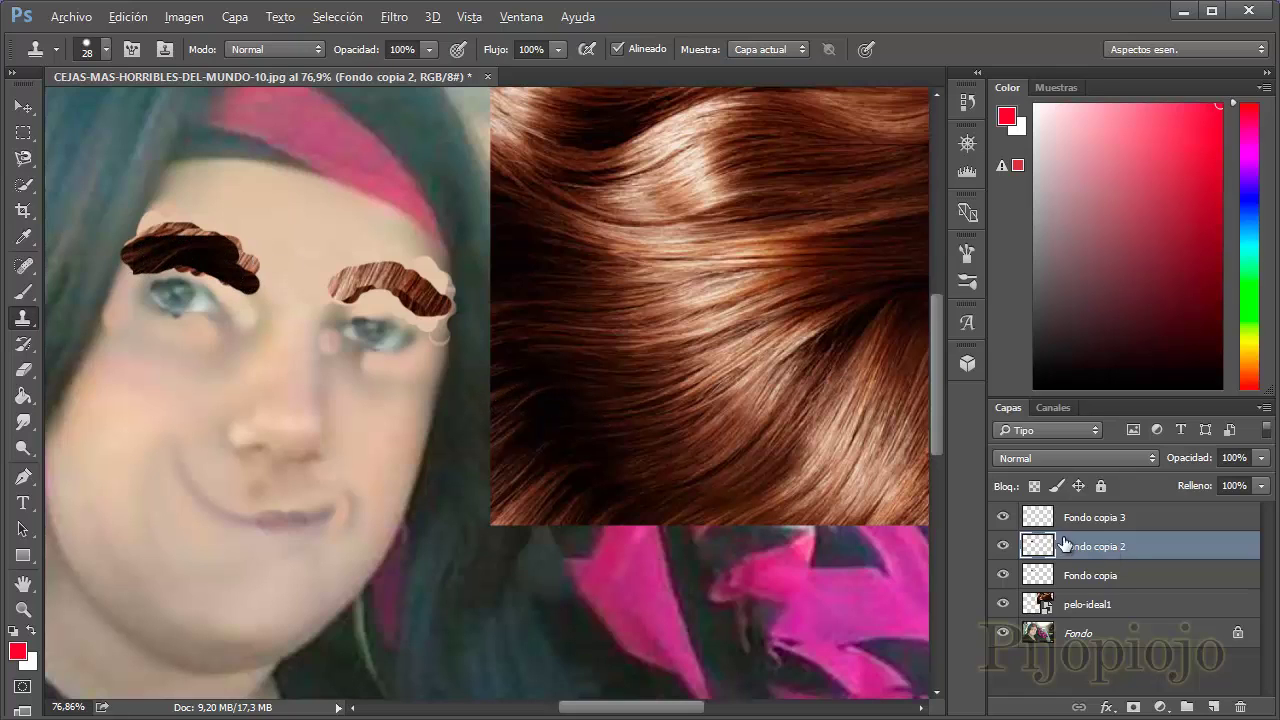
Shift the cloned left eyebrow slightly up and to the right
key(alt)
key(v)
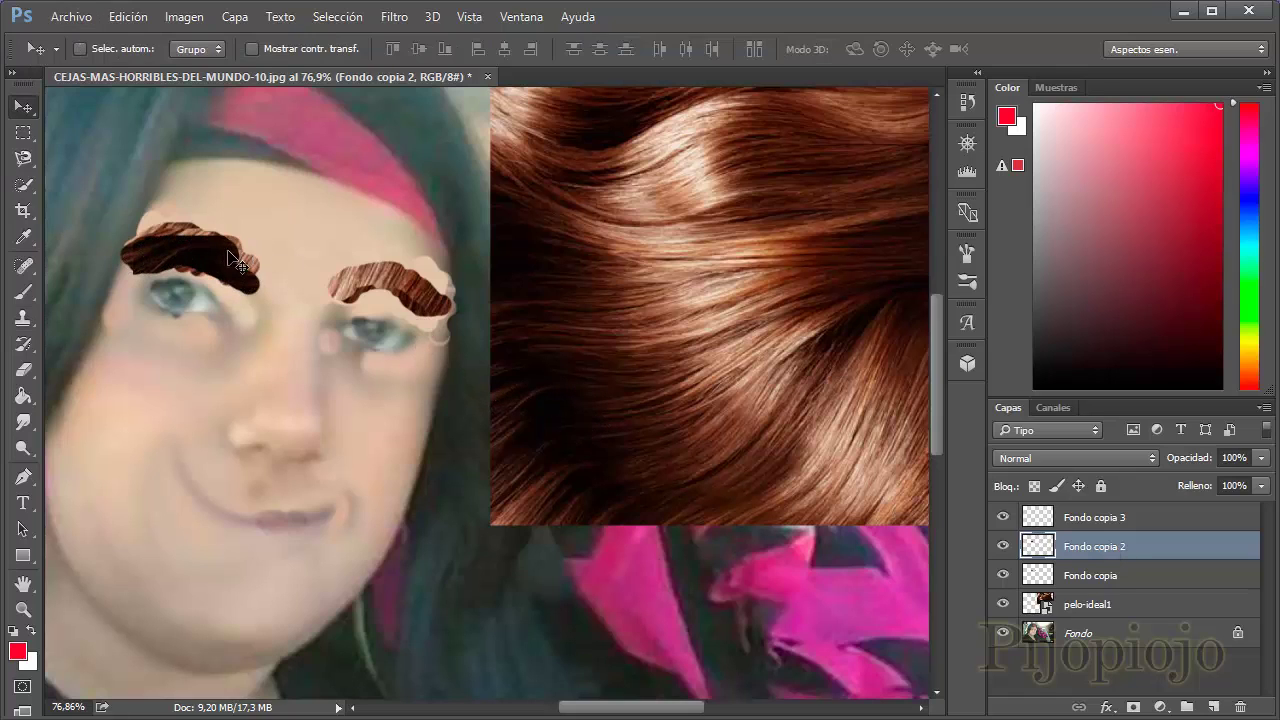
drag(229, 262, 237, 240)
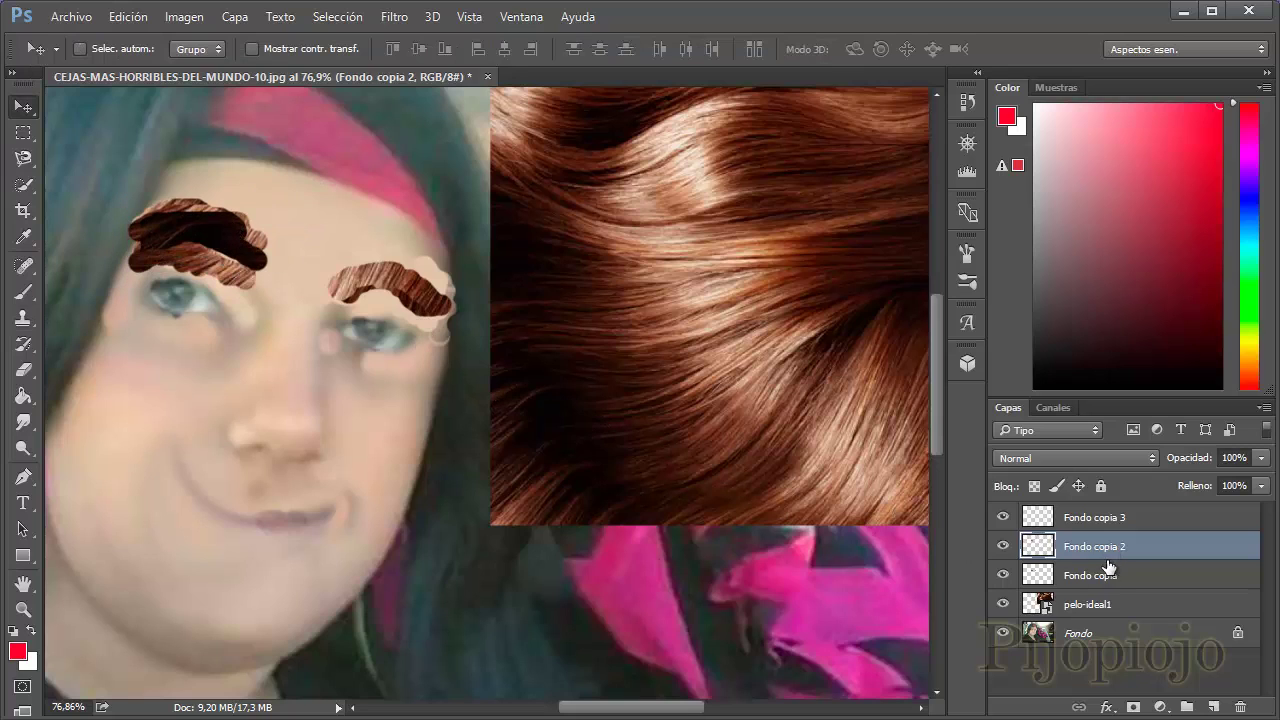
click(1090, 520)
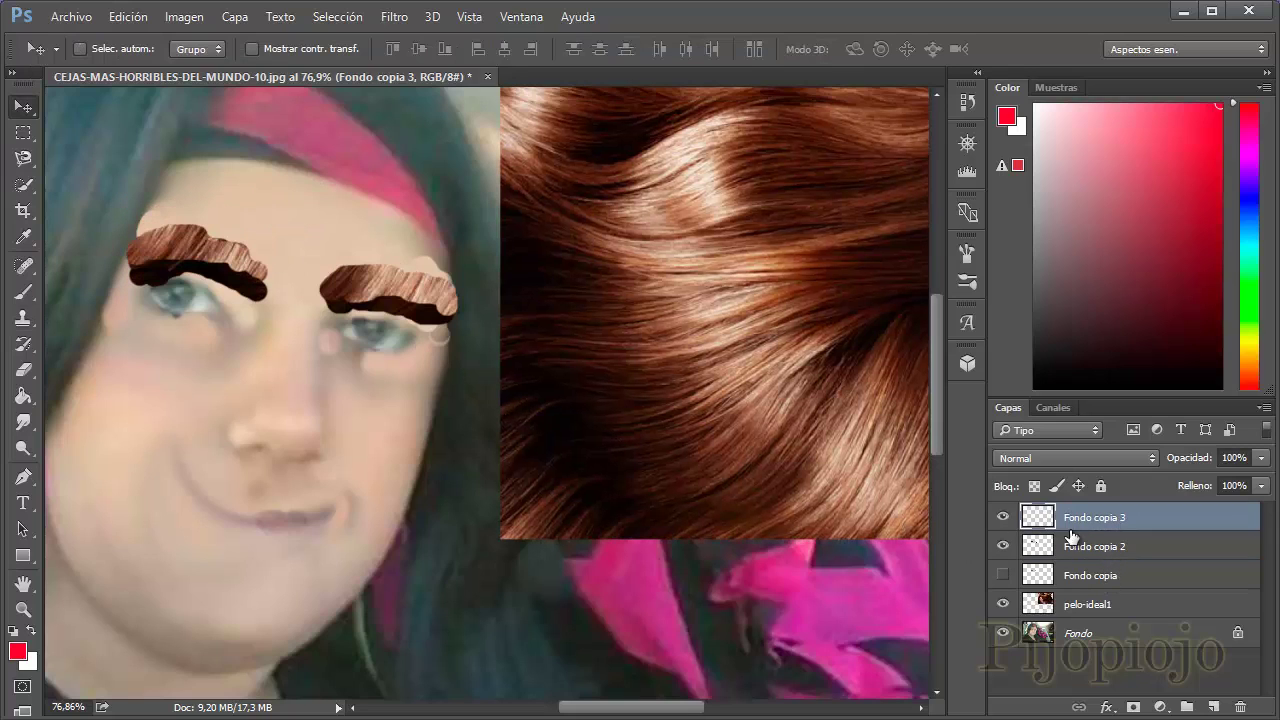
Sample the hair photo and clone darker hair over both eyebrows on Fondo copia 3
click(1104, 616)
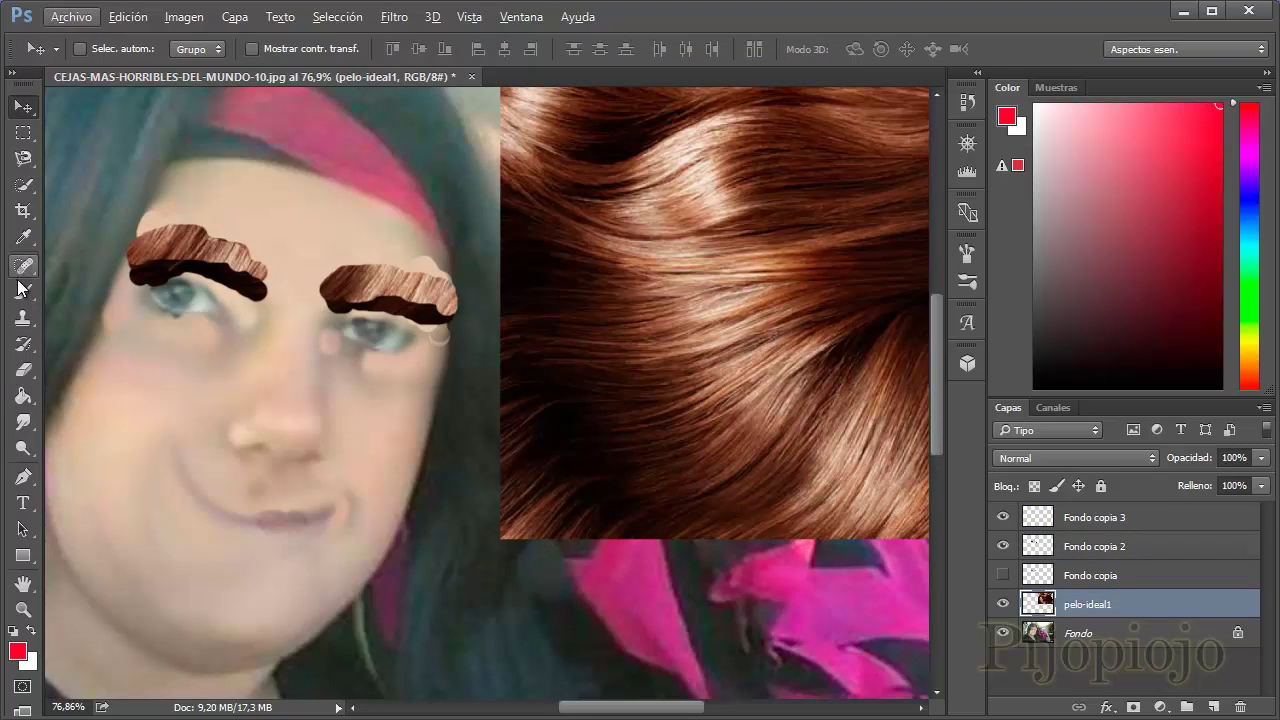
click(22, 318)
alt+click(689, 423)
click(386, 312)
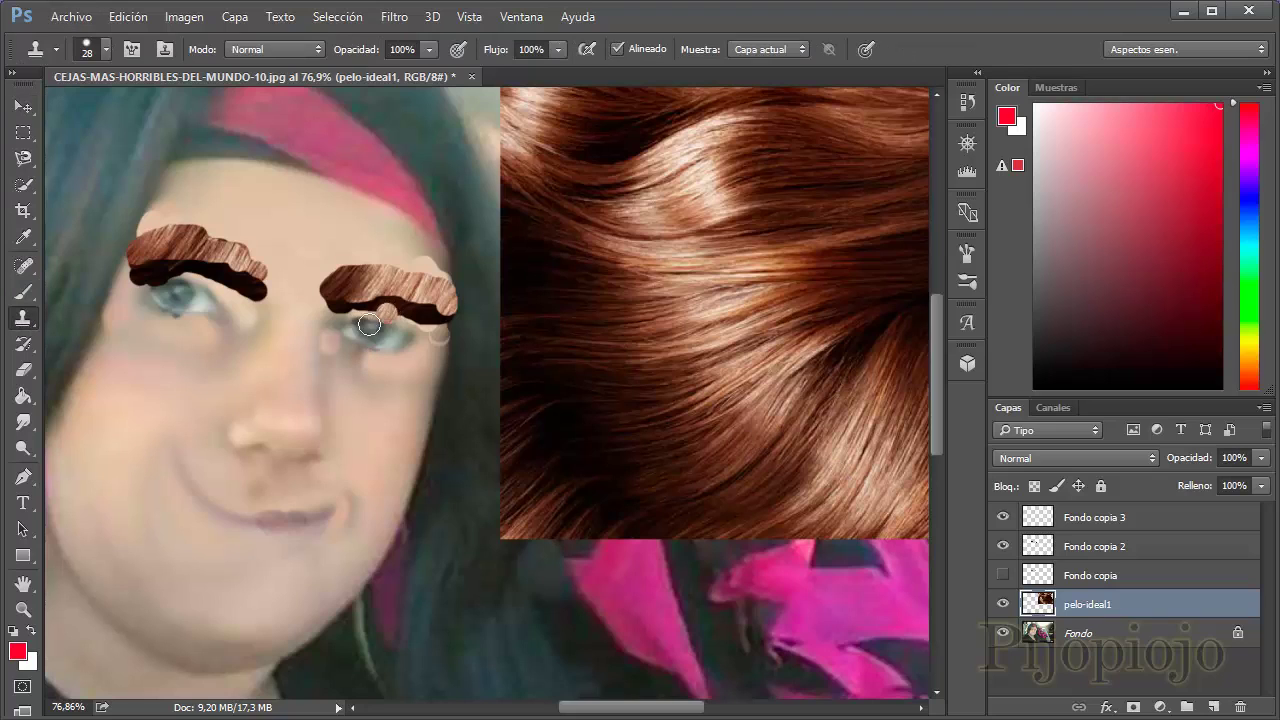
drag(350, 306, 330, 296)
click(1112, 520)
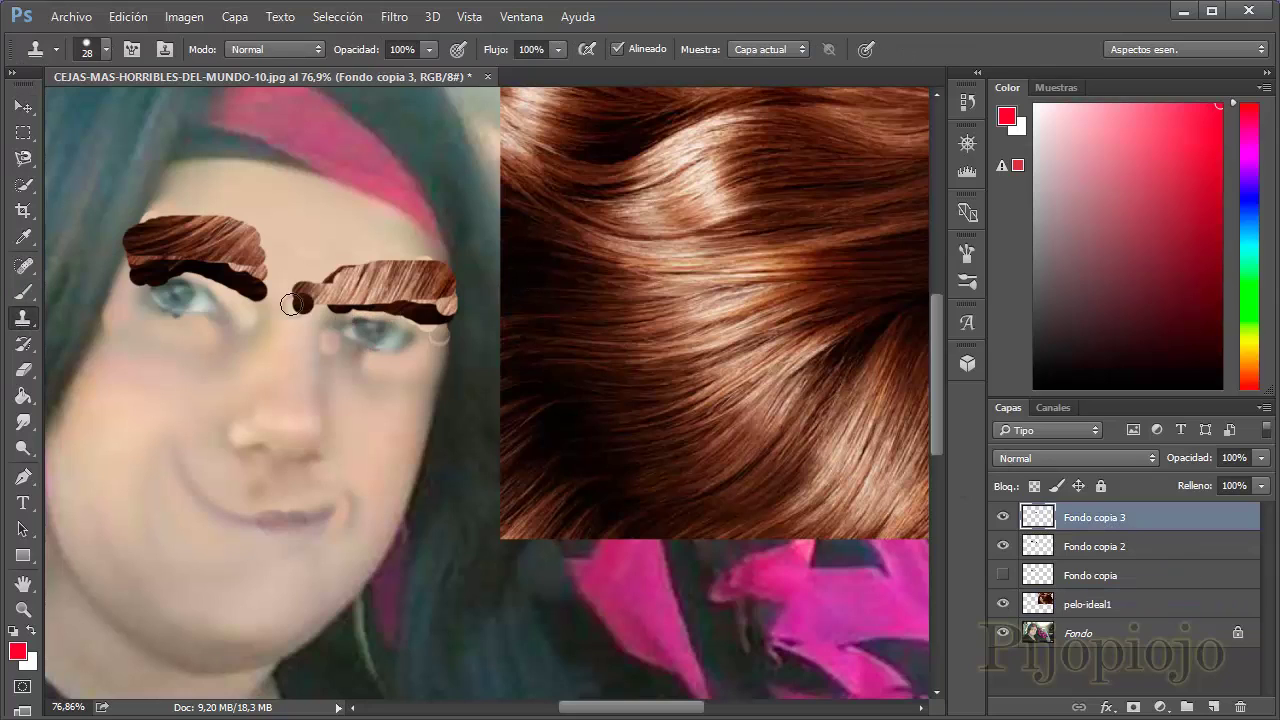
mouse_move(256, 281)
mouse_down()
mouse_move(151, 240)
mouse_move(250, 241)
mouse_up()
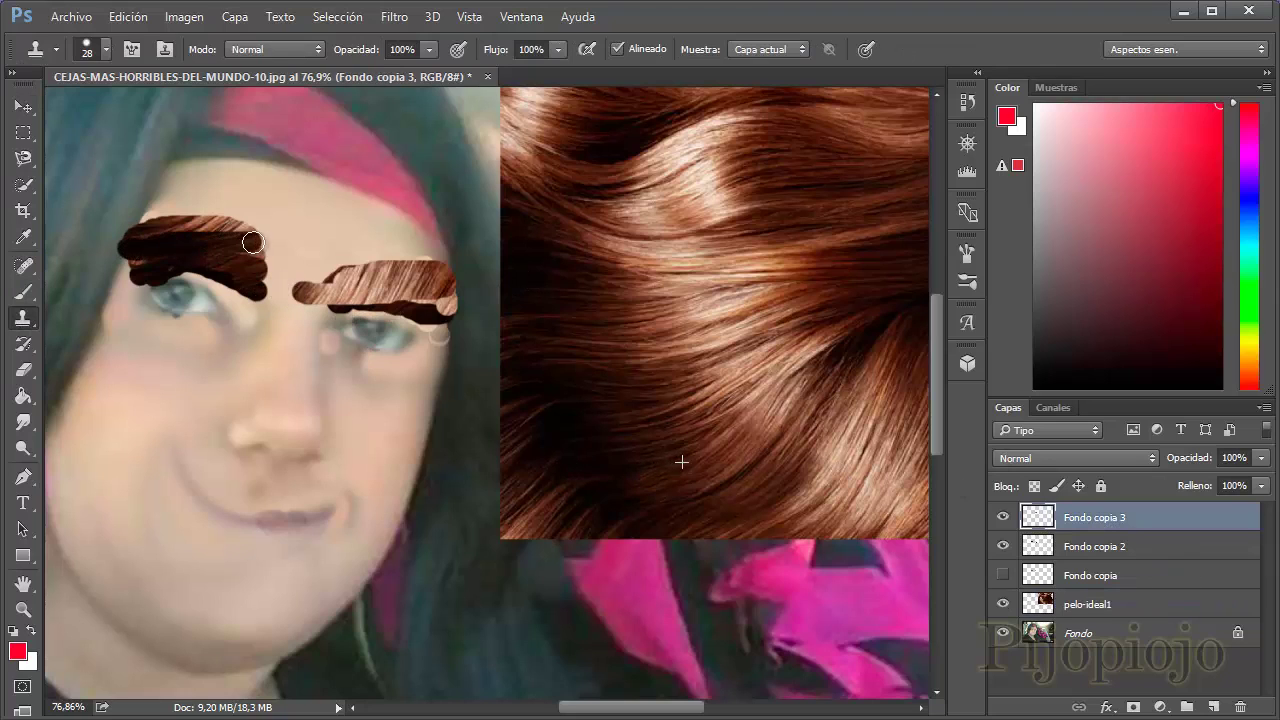
mouse_move(304, 276)
mouse_down()
mouse_move(338, 290)
mouse_move(450, 284)
mouse_up()
Add more cloned hair to the right eyebrow and nudge the strokes slightly up and left
click(1085, 605)
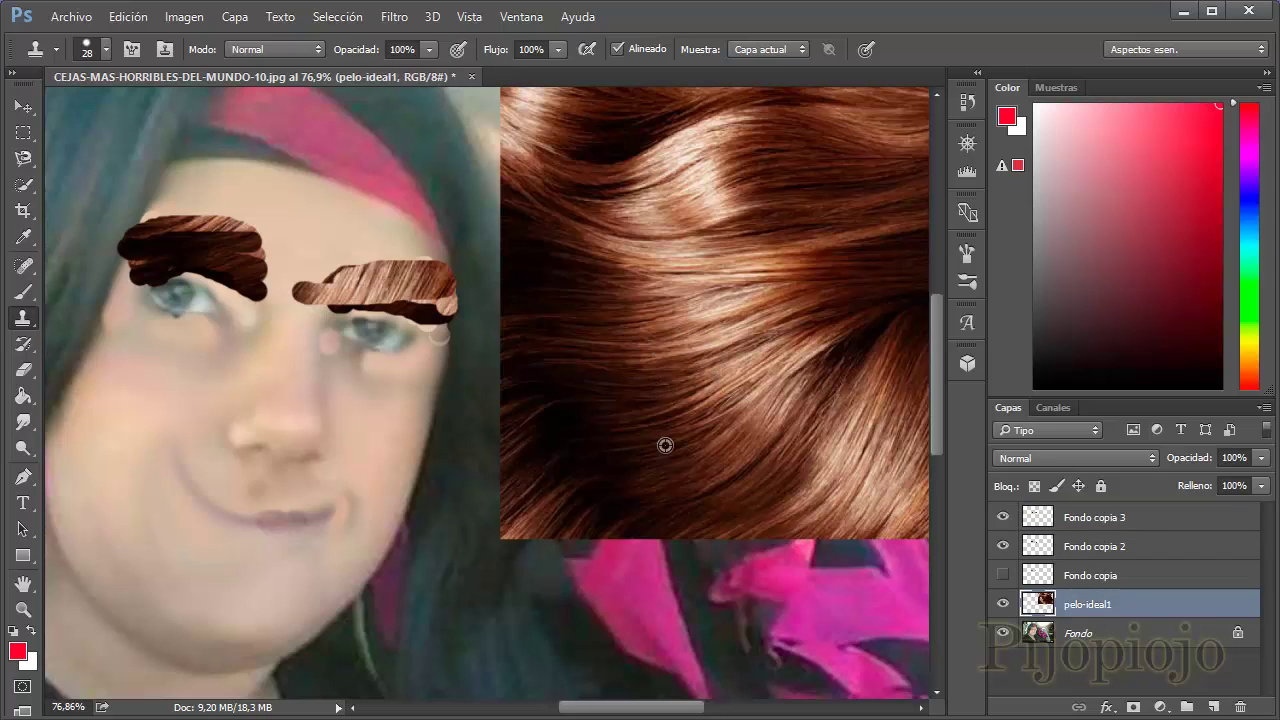
click(1096, 520)
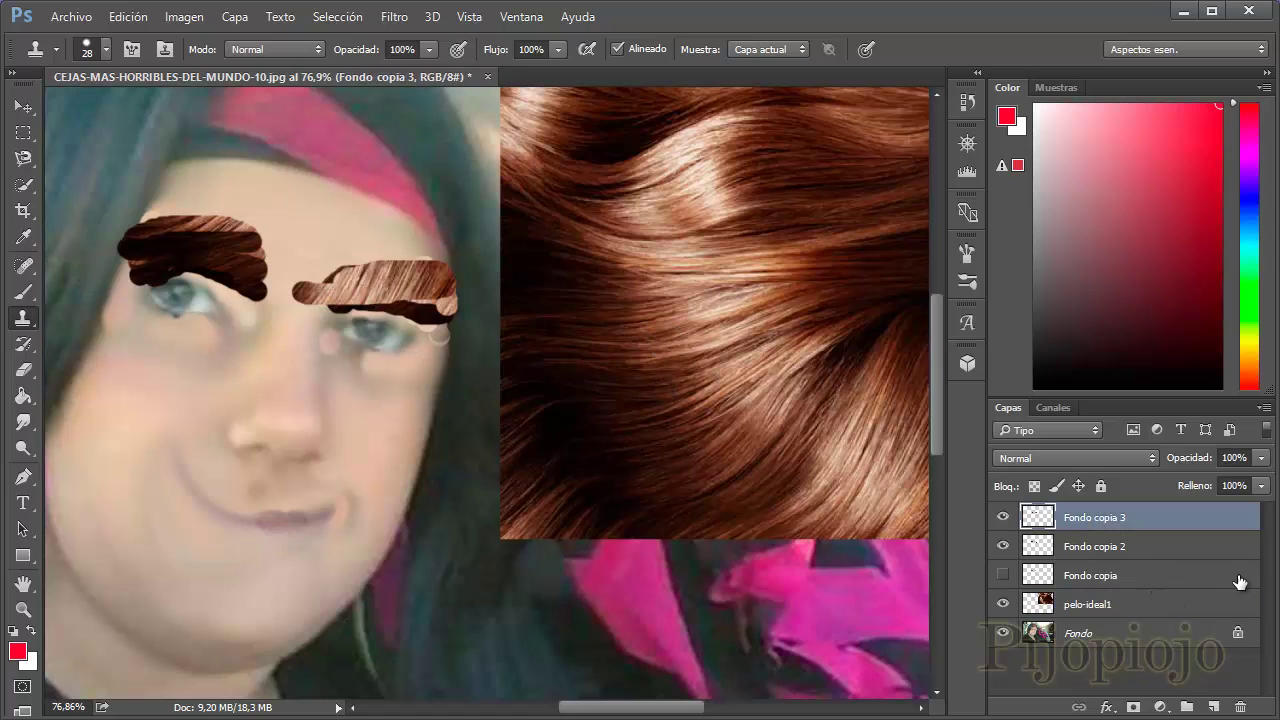
click(1080, 608)
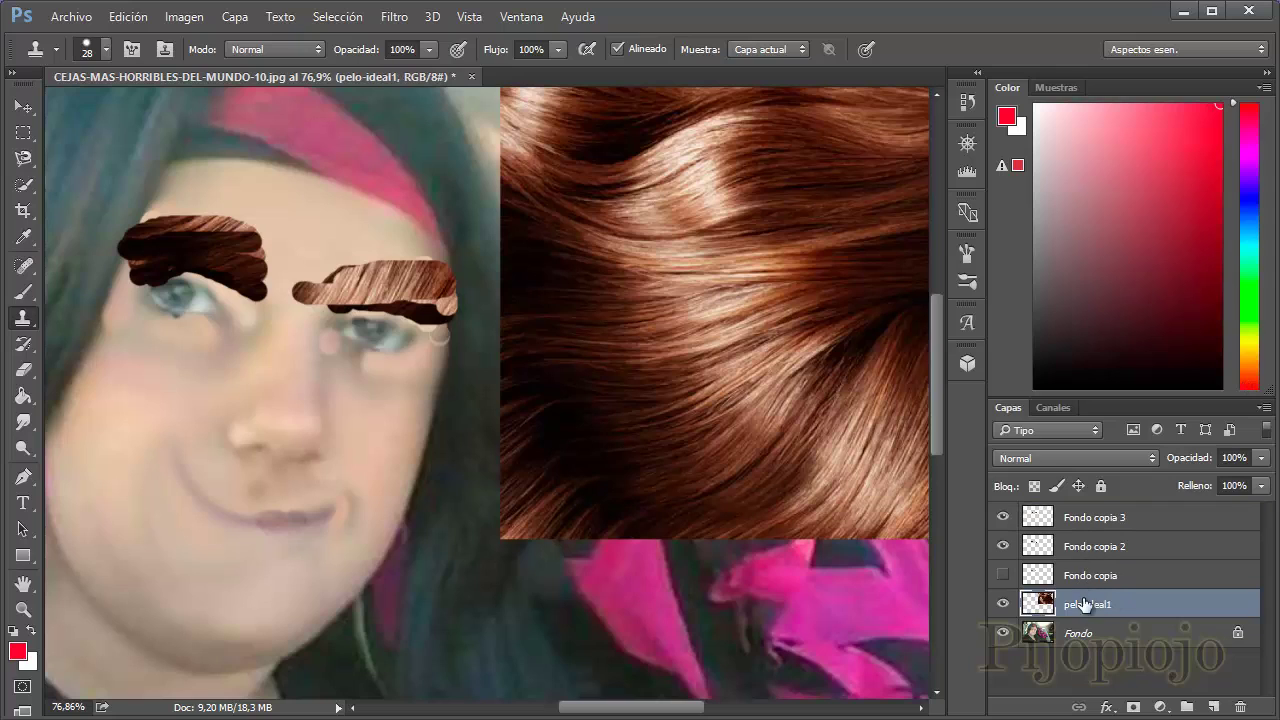
click(1090, 517)
drag(360, 285, 425, 295)
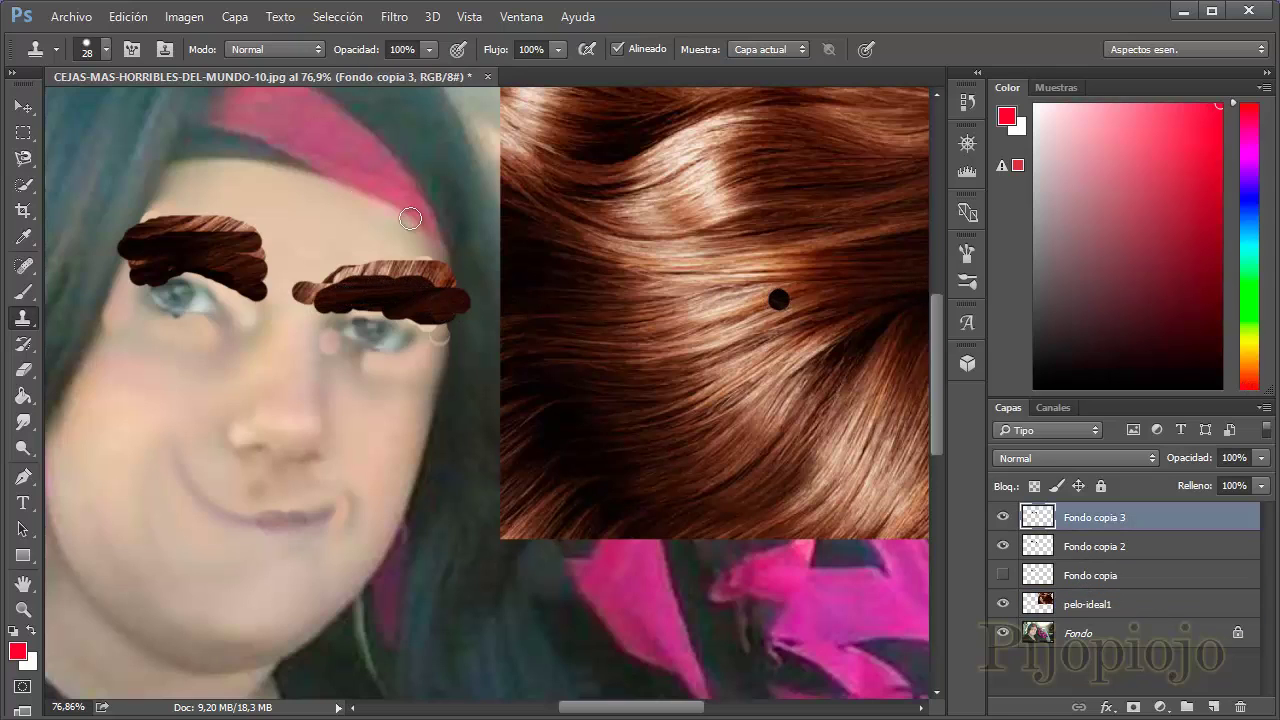
click(23, 106)
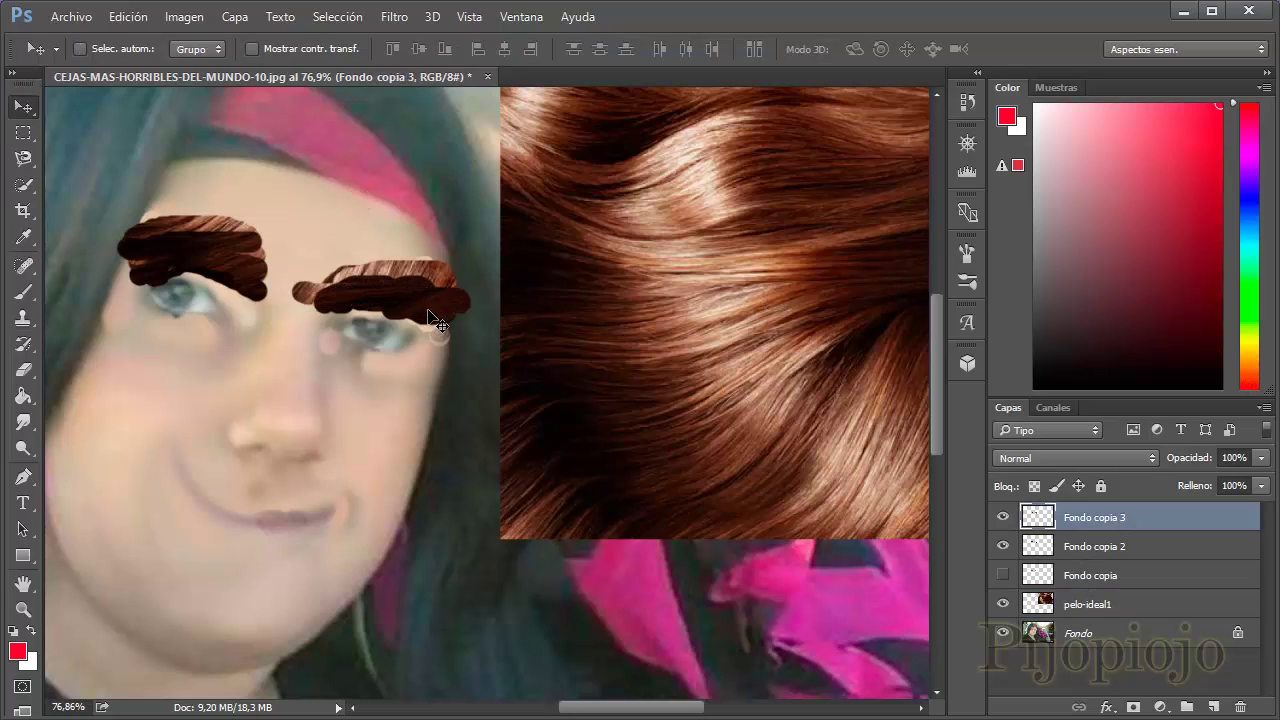
drag(432, 309, 428, 300)
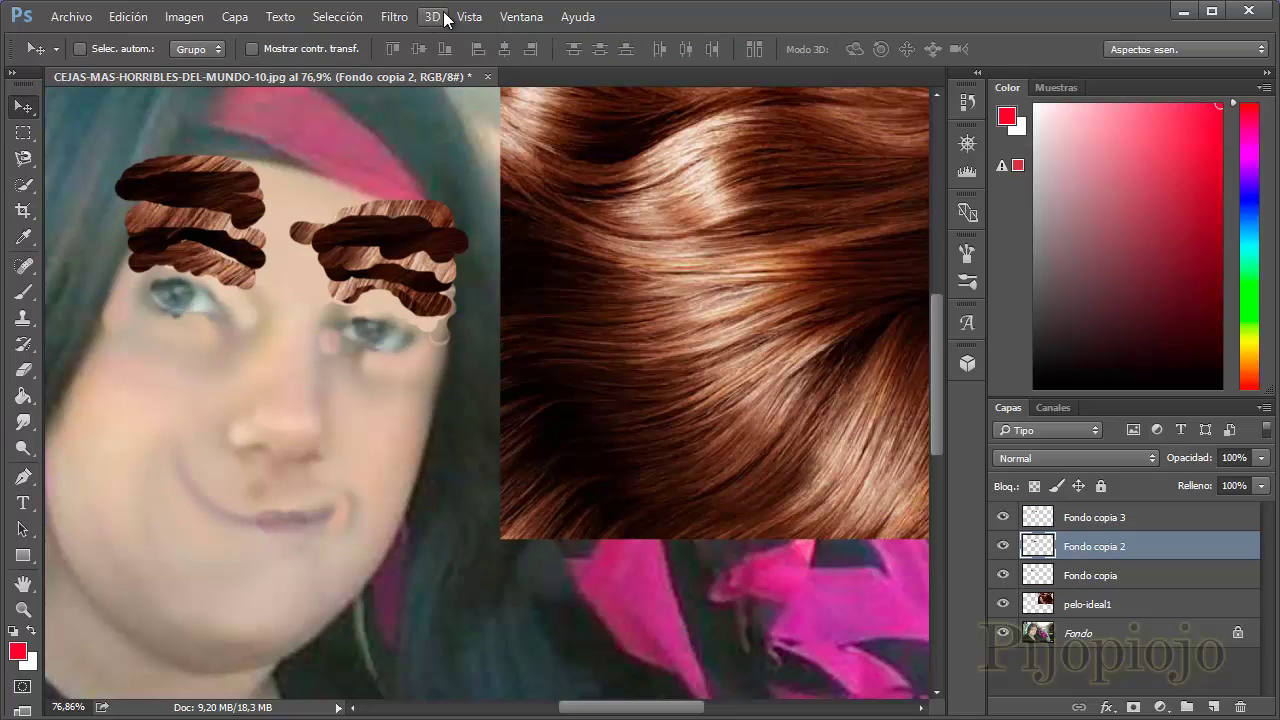
Show the Timeline, zoom to individual frames, and match the pelo-ideal1 clip to Fondo copia
click(520, 17)
click(580, 455)
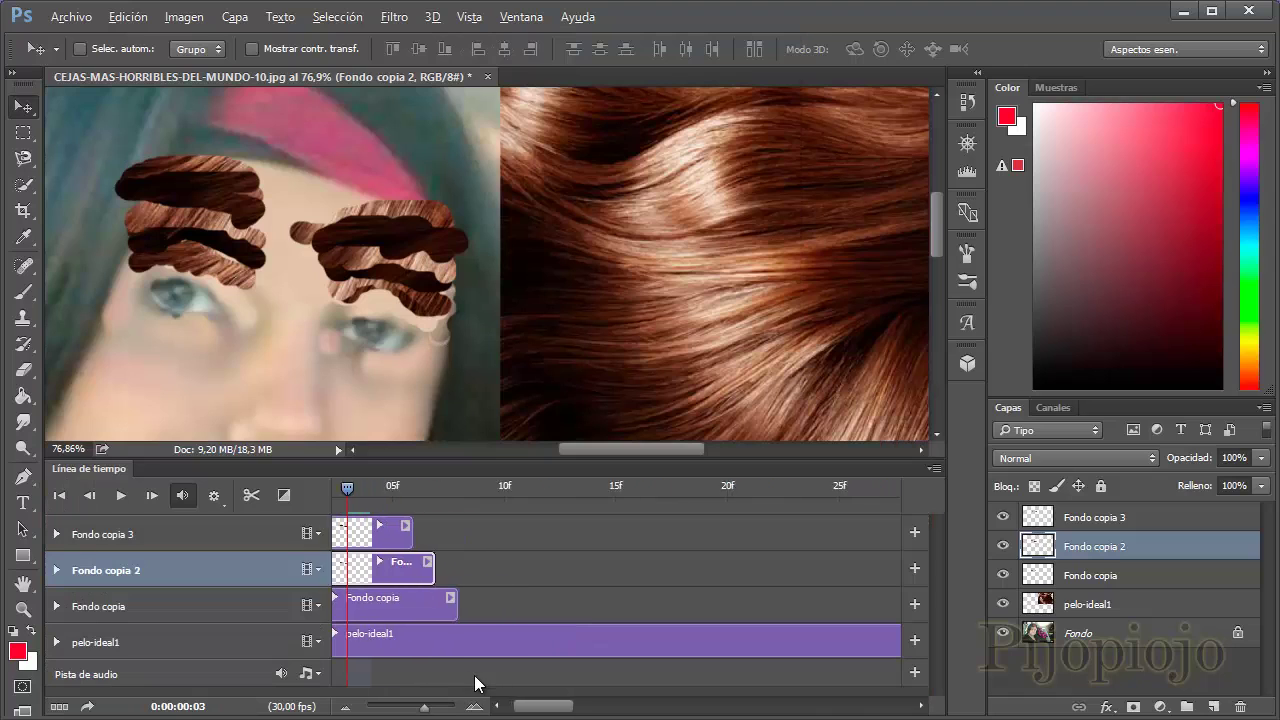
drag(425, 708, 384, 708)
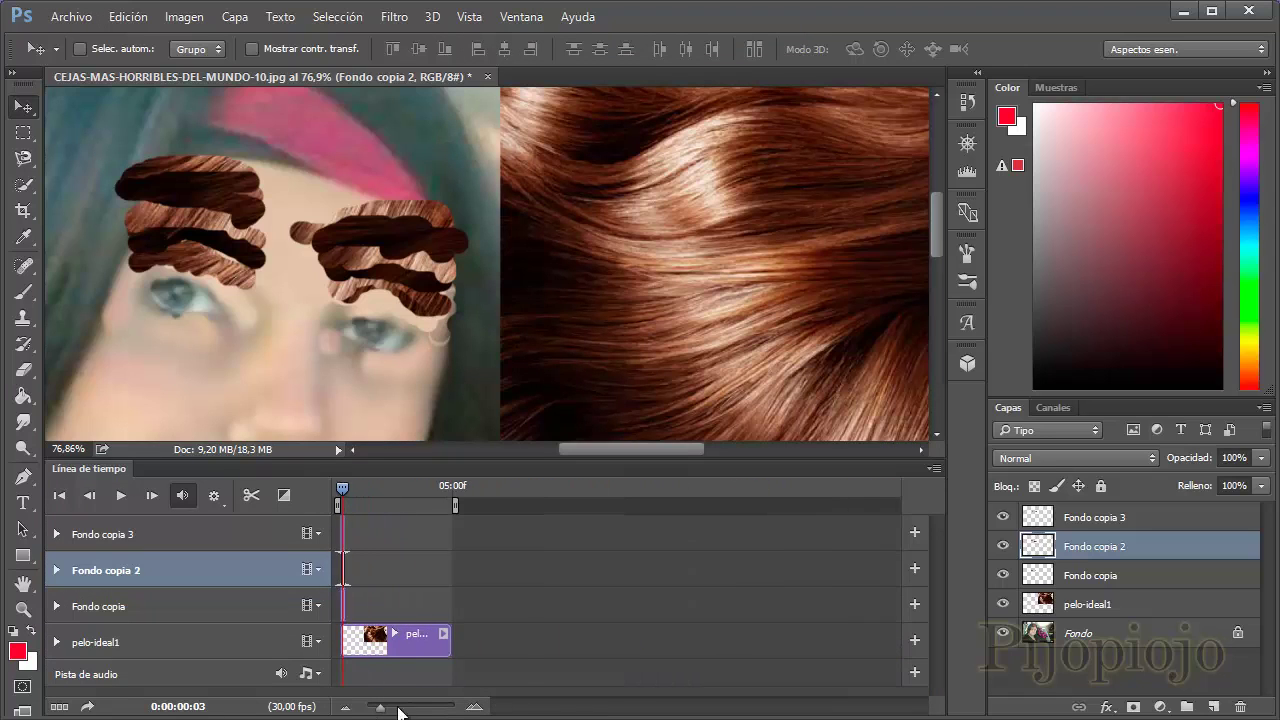
drag(525, 637, 350, 640)
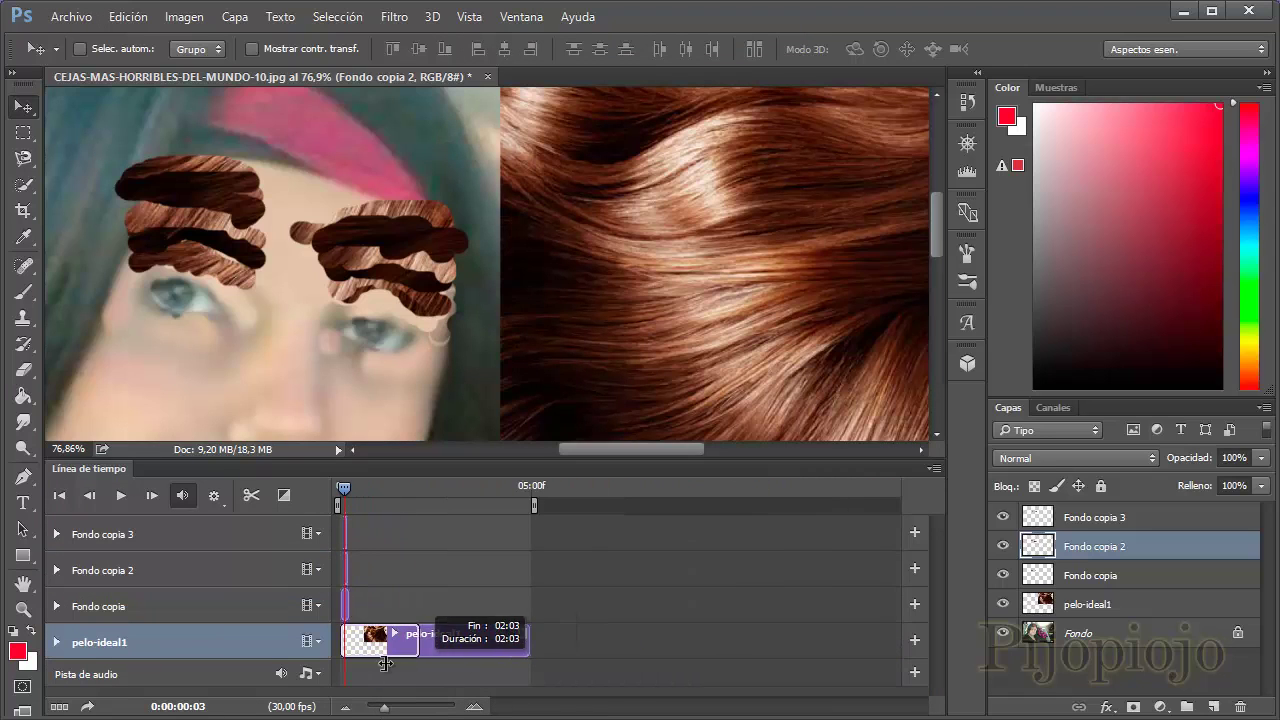
drag(389, 710, 449, 708)
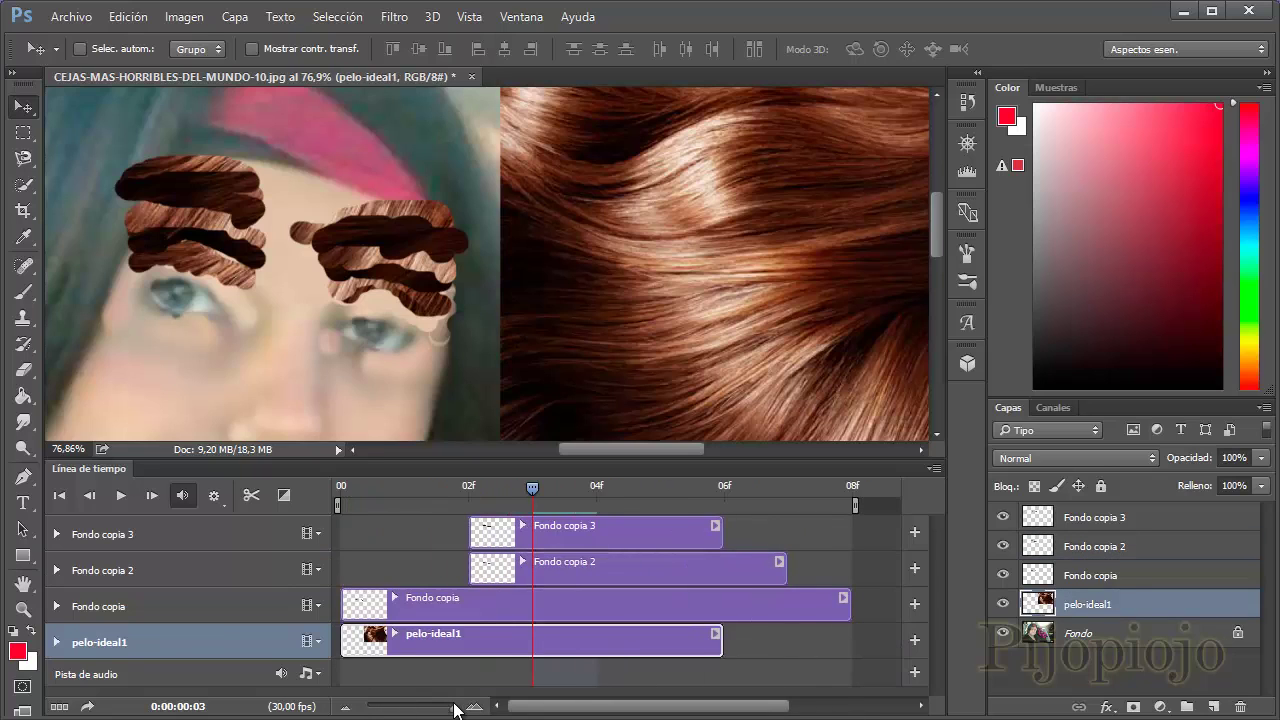
mouse_move(666, 650)
mouse_down()
mouse_move(780, 645)
mouse_move(408, 614)
mouse_move(449, 606)
mouse_up()
click(584, 598)
click(782, 608)
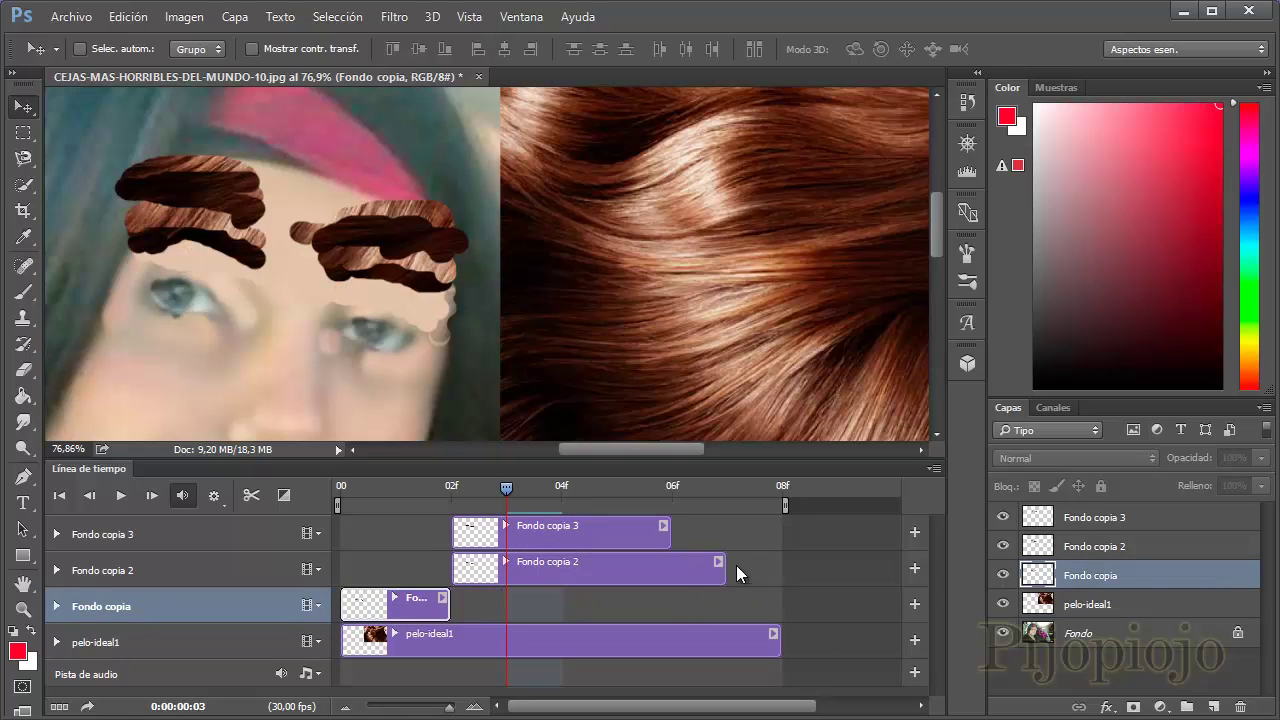
Make Fondo copia 3 a two-frame clip at 04f, preview, and extend pelo-ideal1 to 08f
mouse_move(722, 570)
mouse_down()
mouse_move(559, 566)
mouse_move(704, 532)
mouse_move(670, 534)
mouse_up()
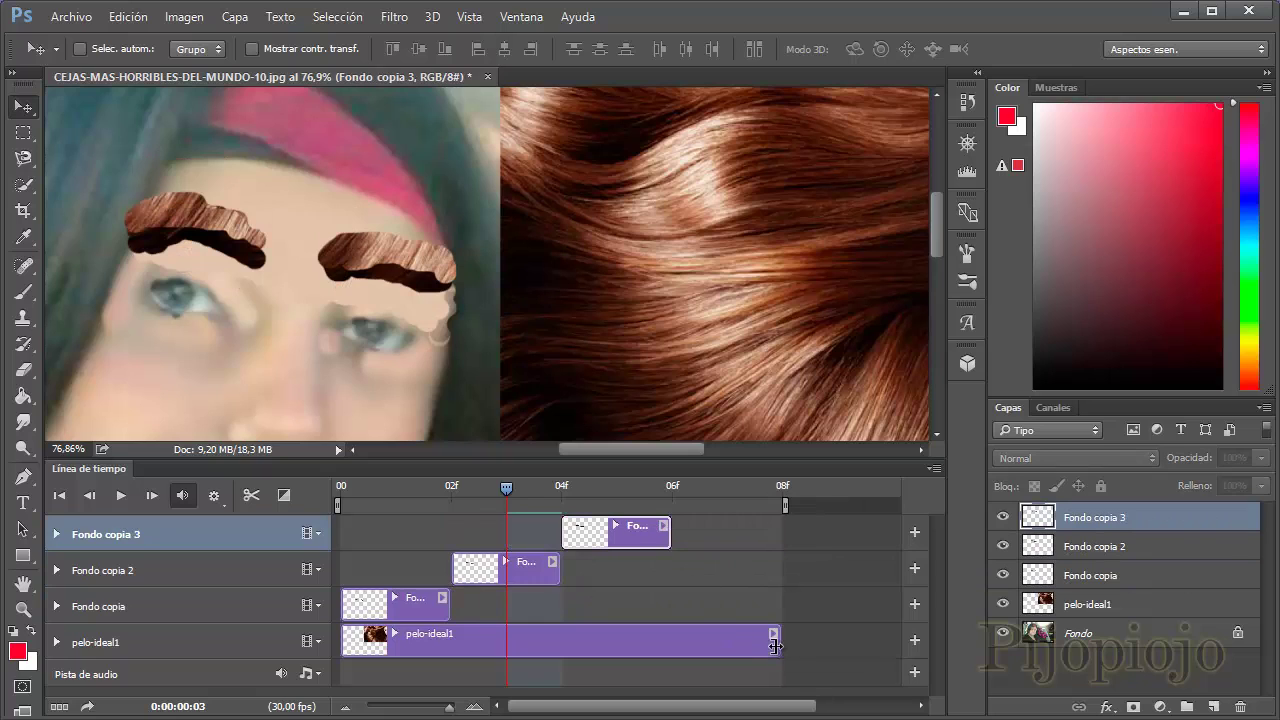
drag(779, 640, 684, 646)
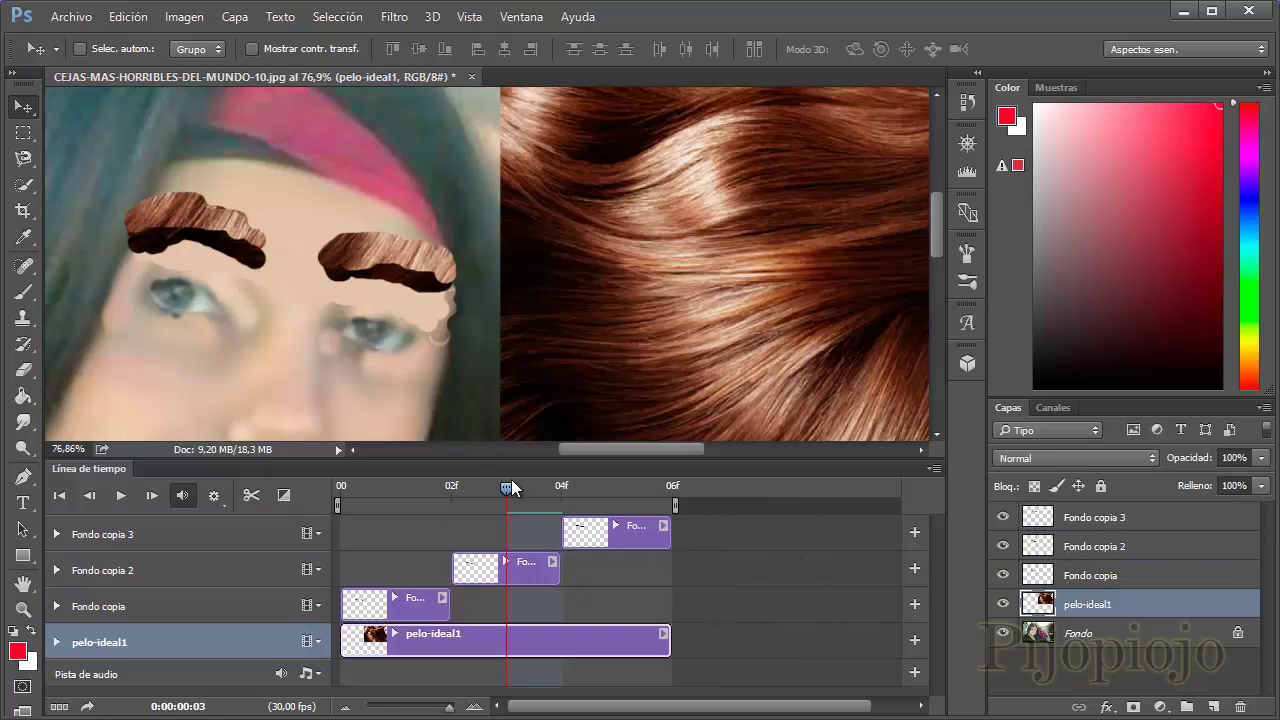
key(space)
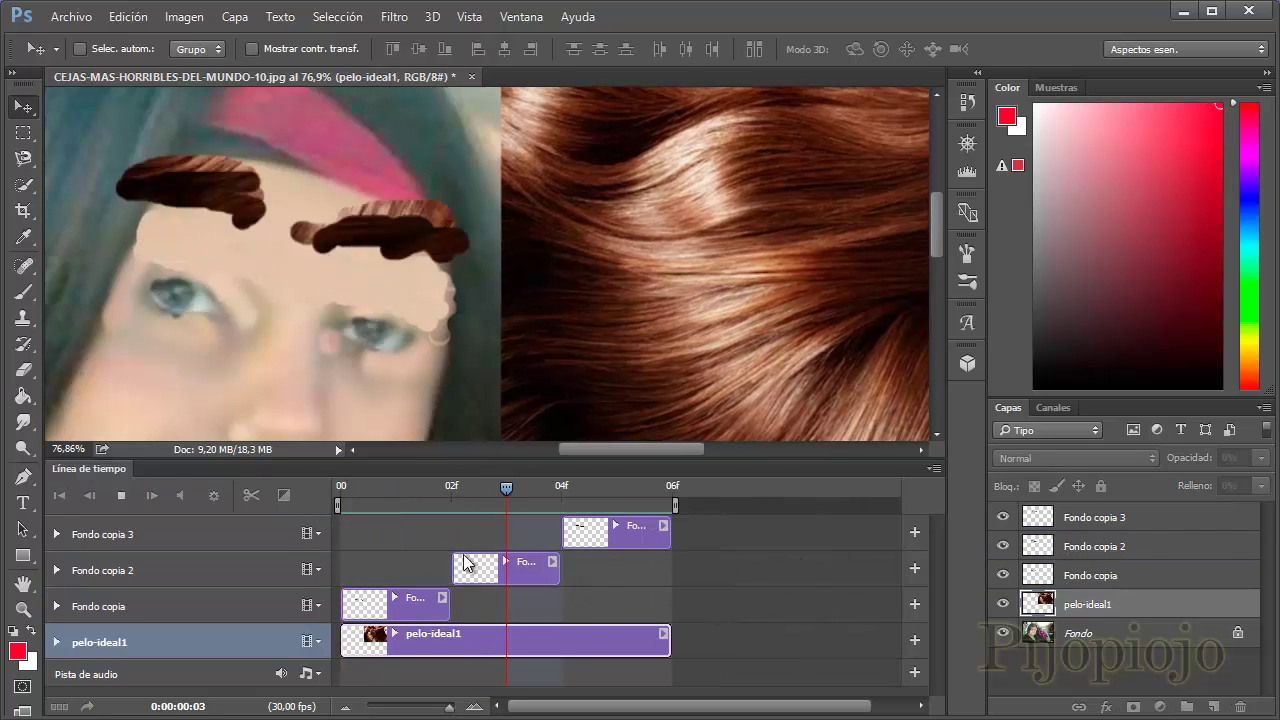
key(space)
drag(711, 641, 780, 641)
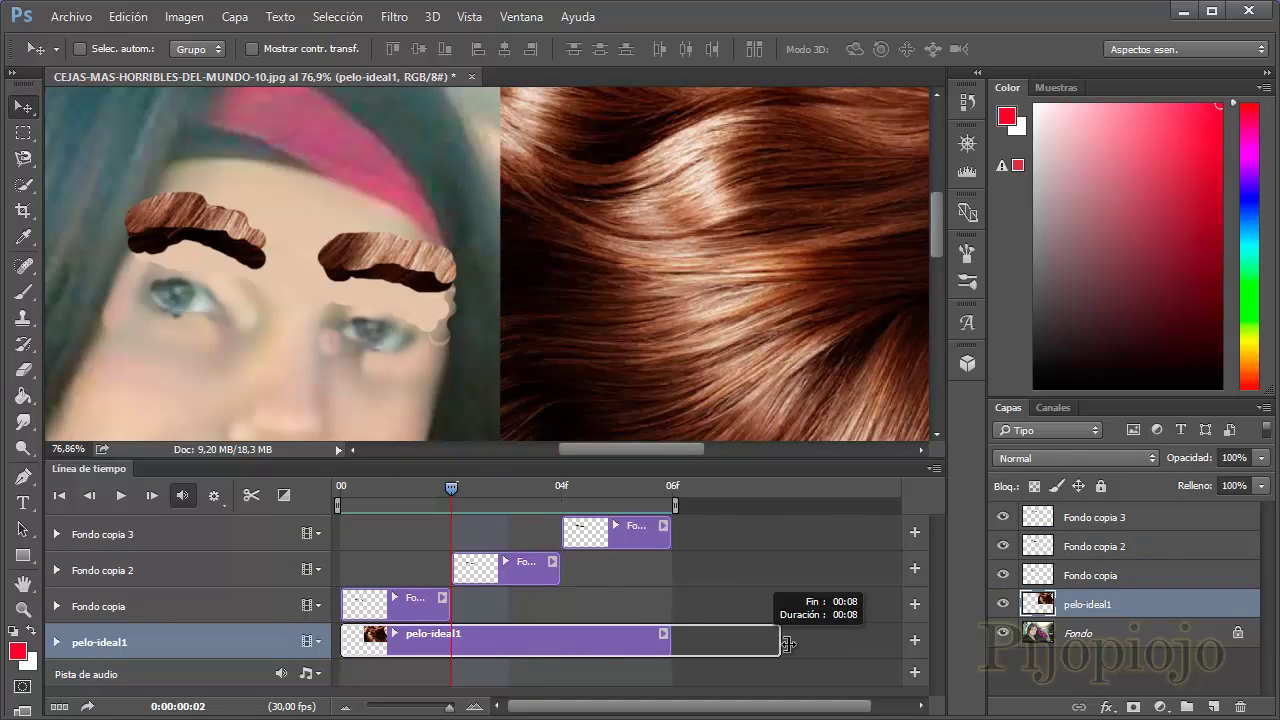
click(521, 575)
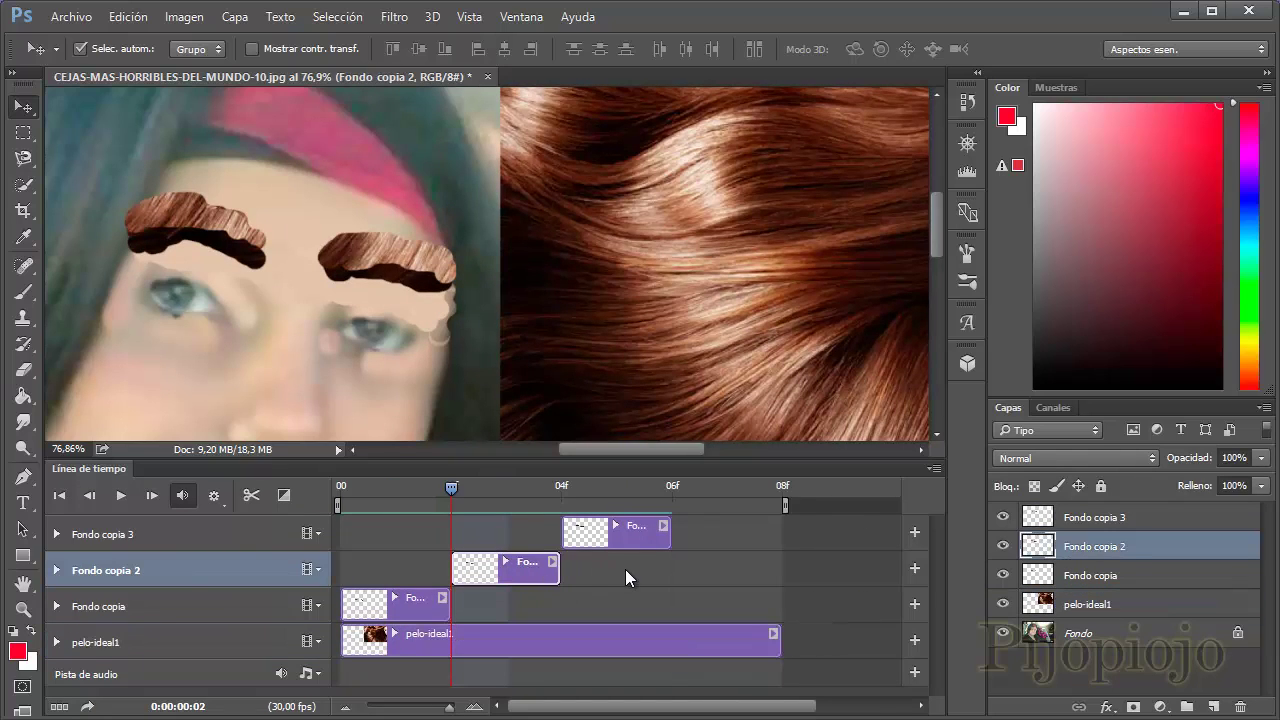
click(749, 575)
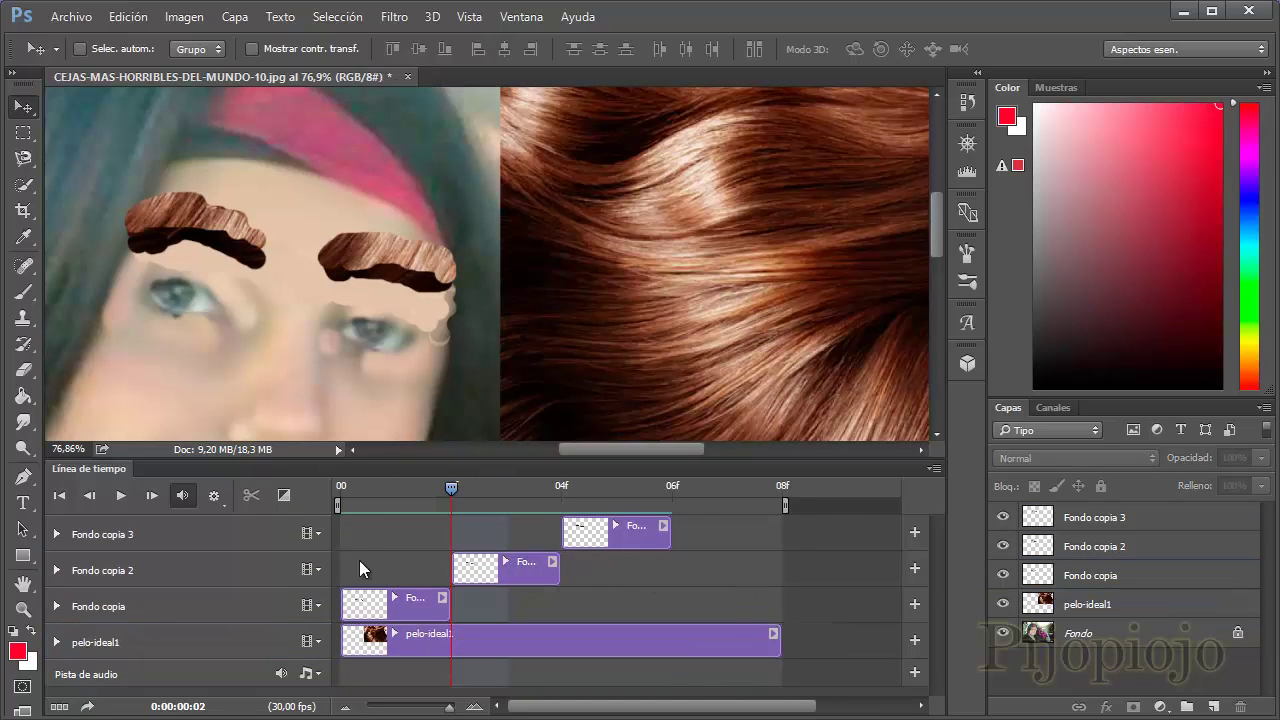
click(520, 568)
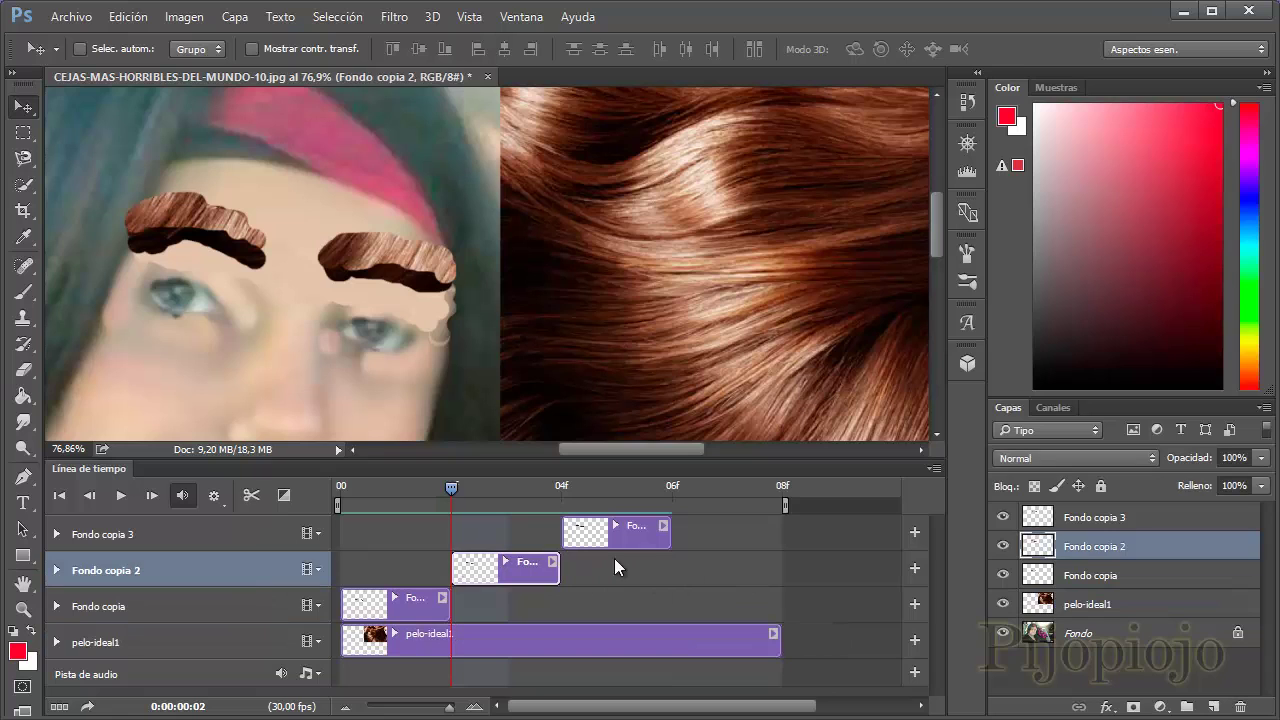
Duplicate Fondo copia 2 as Fondo copia 4 and start its clip at 06f in the timeline
right_click(1110, 552)
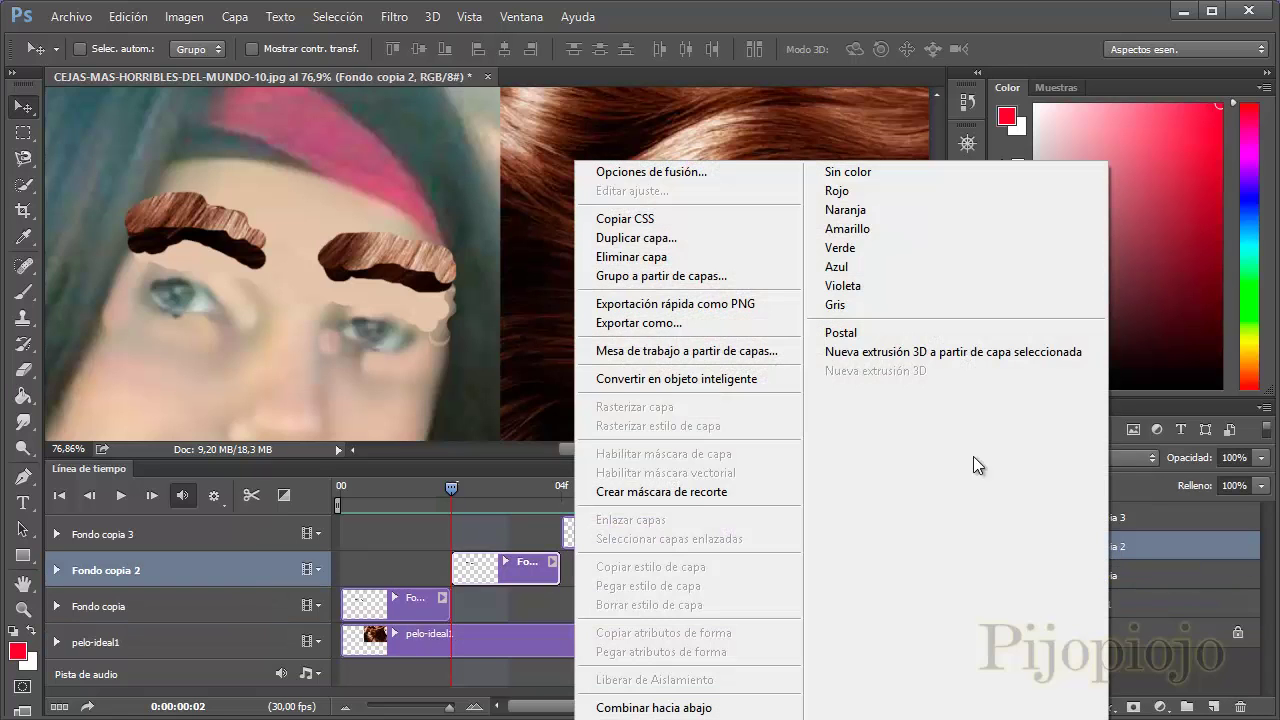
click(640, 237)
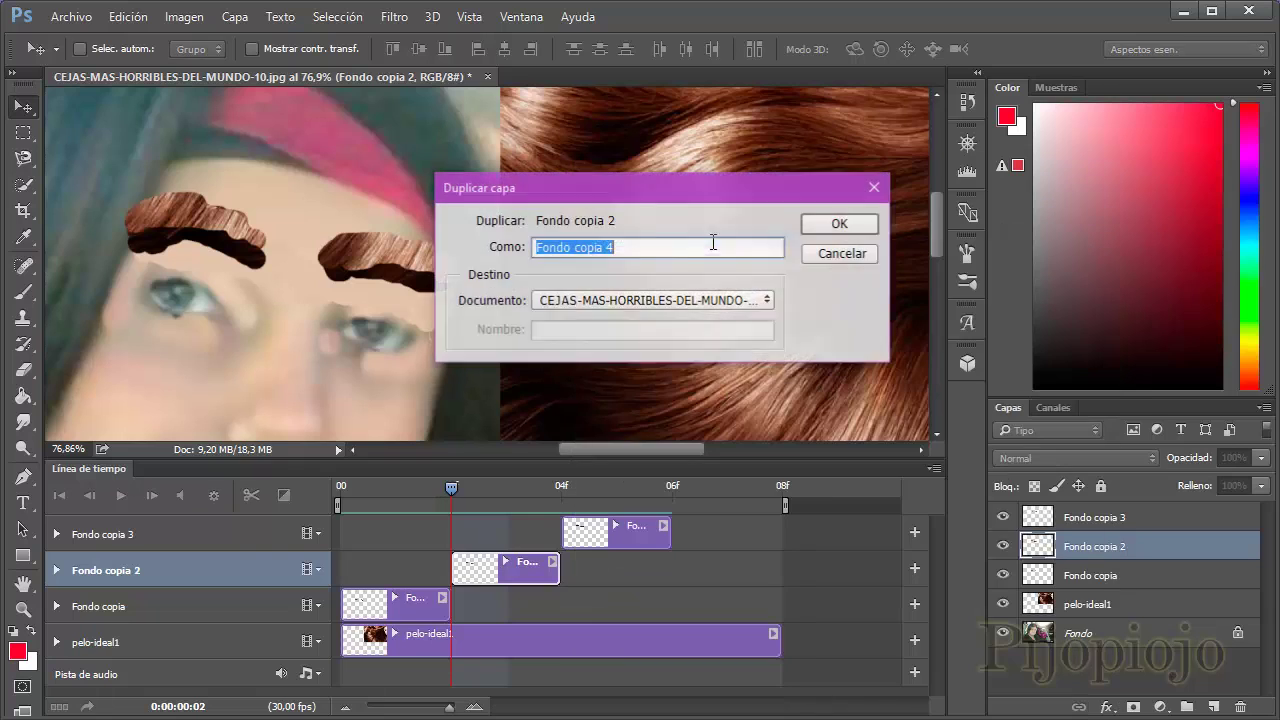
key(Return)
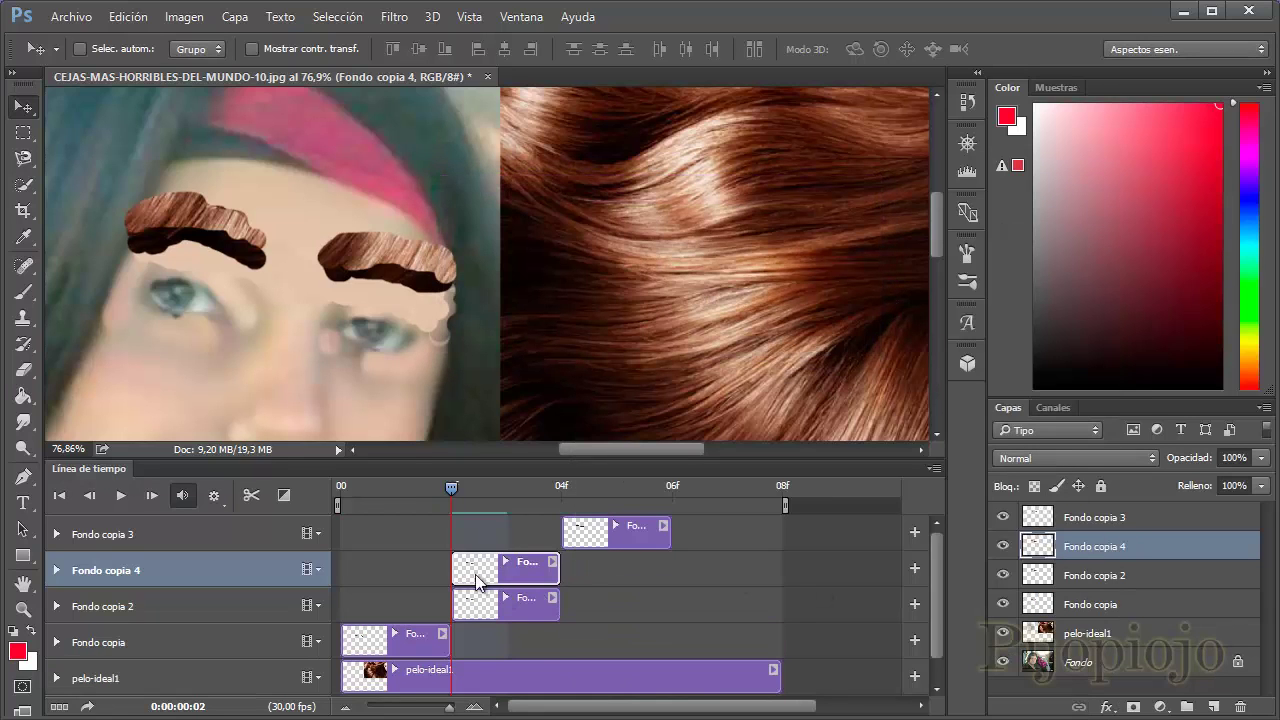
drag(475, 574, 704, 549)
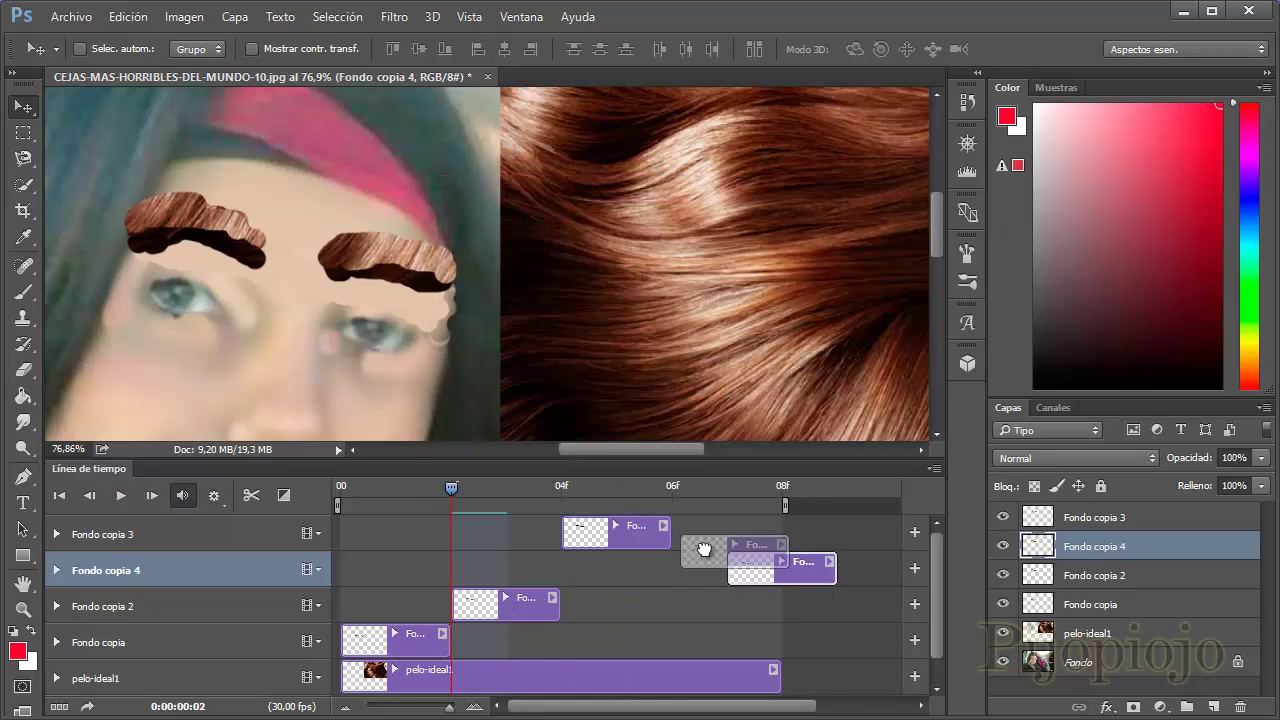
drag(704, 549, 696, 569)
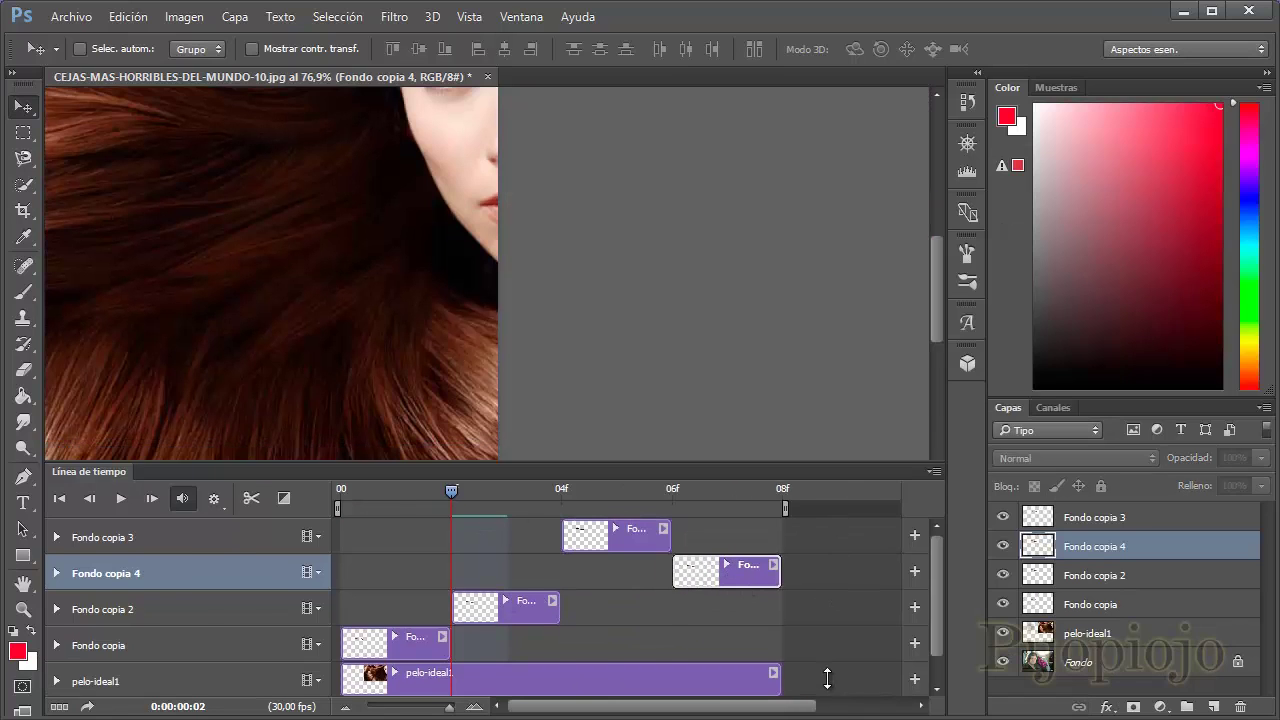
drag(838, 462, 950, 568)
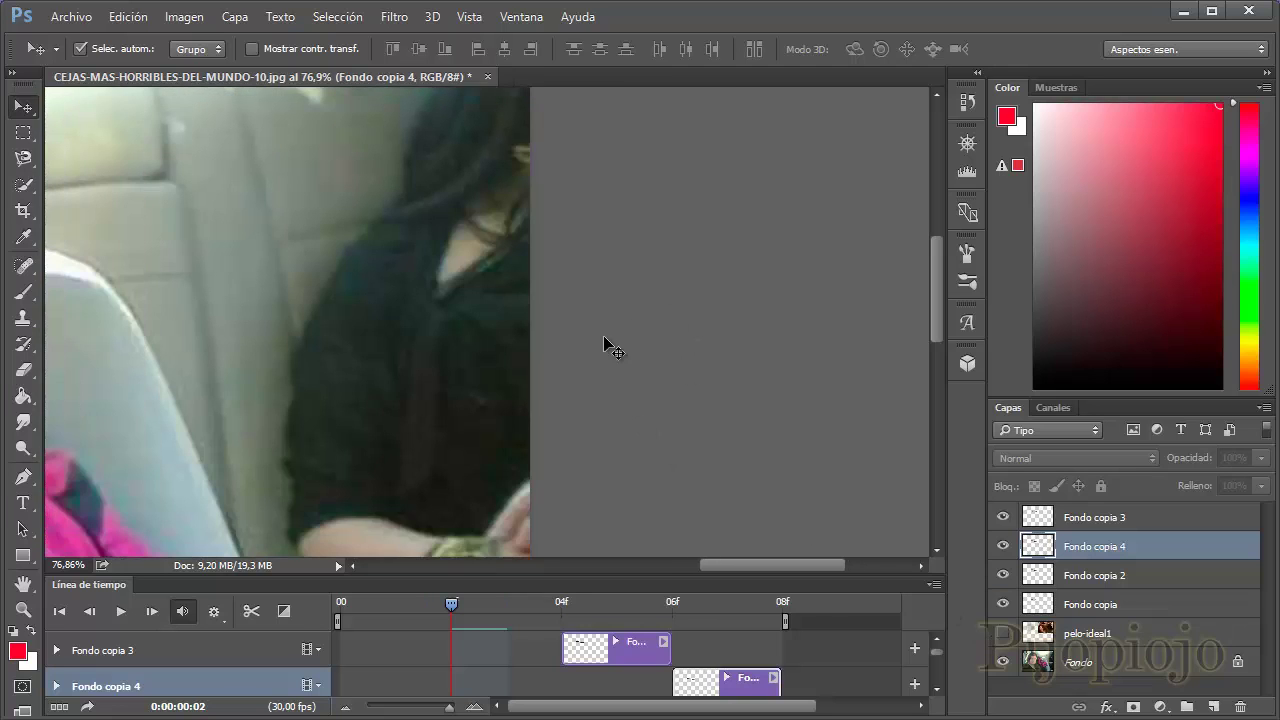
alt+scroll(606, 343, down, 3)
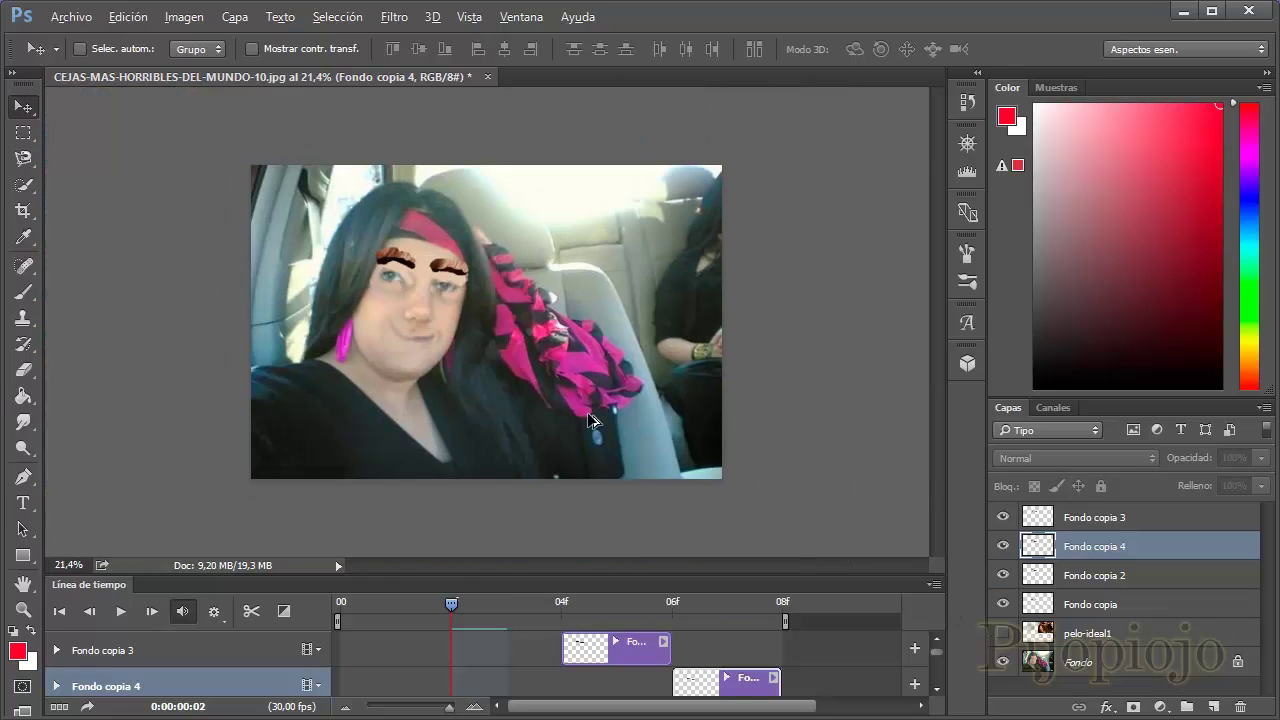
alt+scroll(400, 390, up, 1)
key(space)
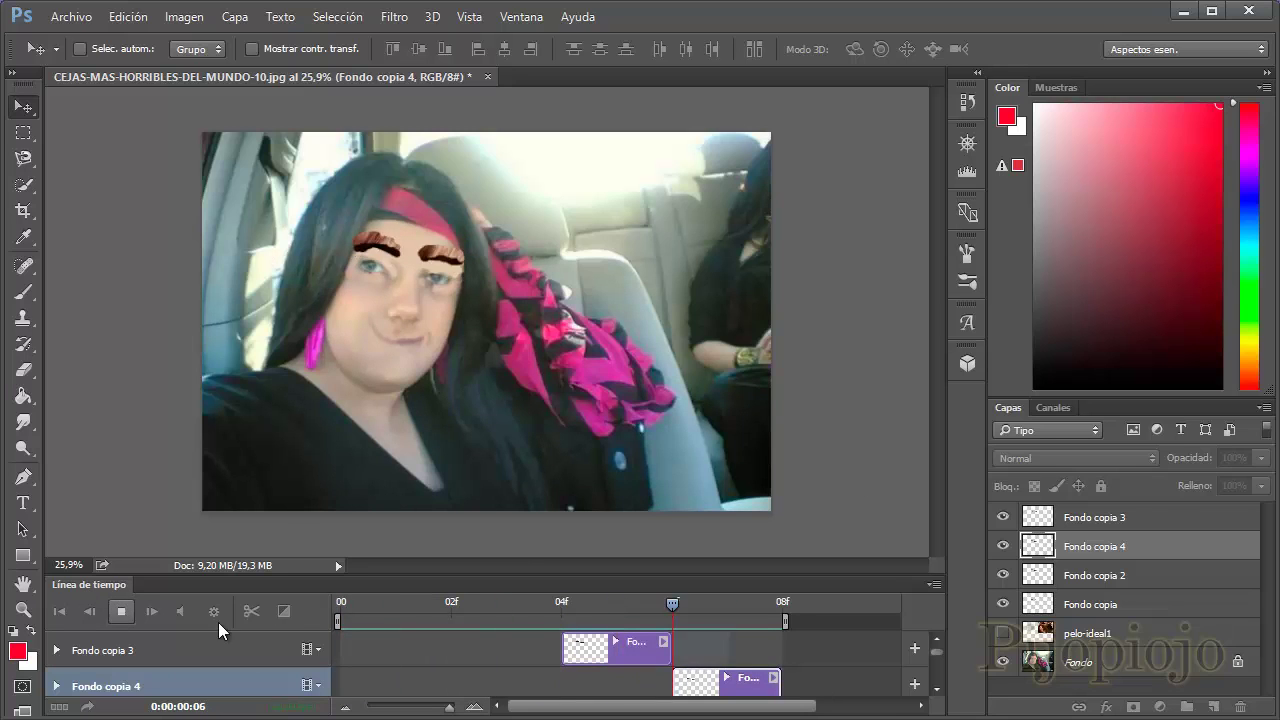
scroll(348, 285, up, 5)
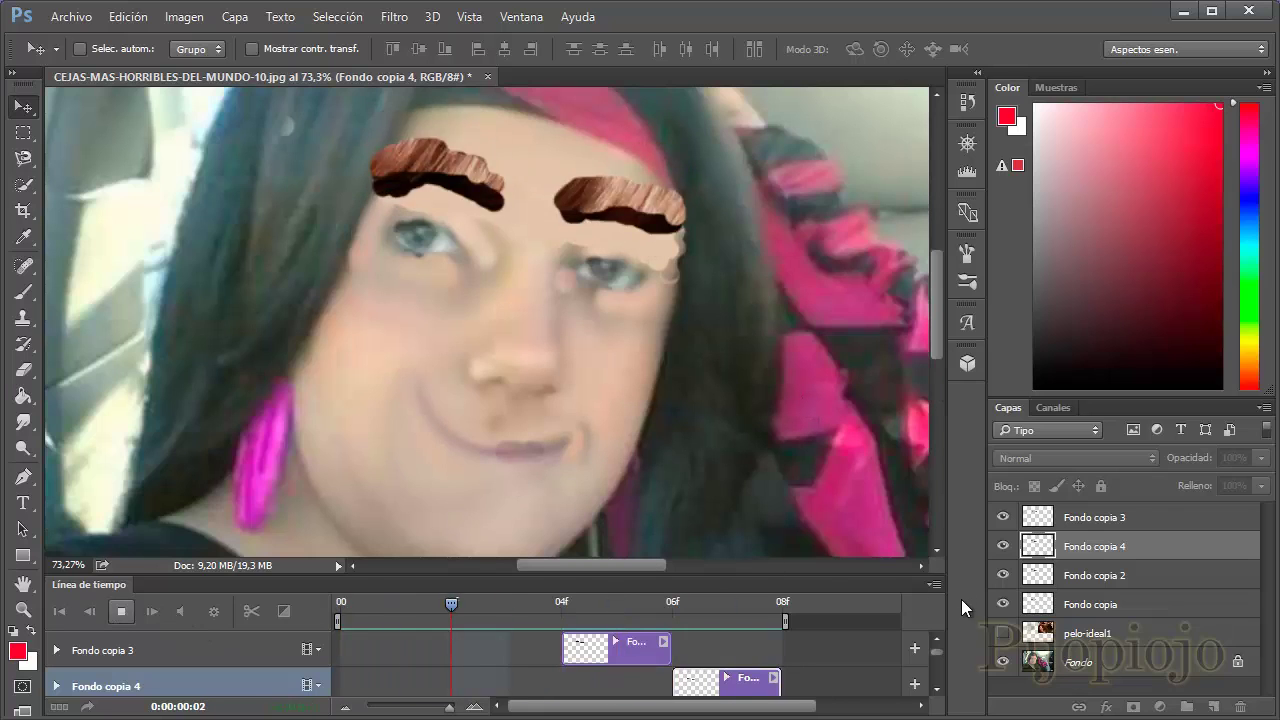
Stop playback and delete the Fondo copia, Fondo copia 2 and Fondo copia 3 eyebrow layers
key(space)
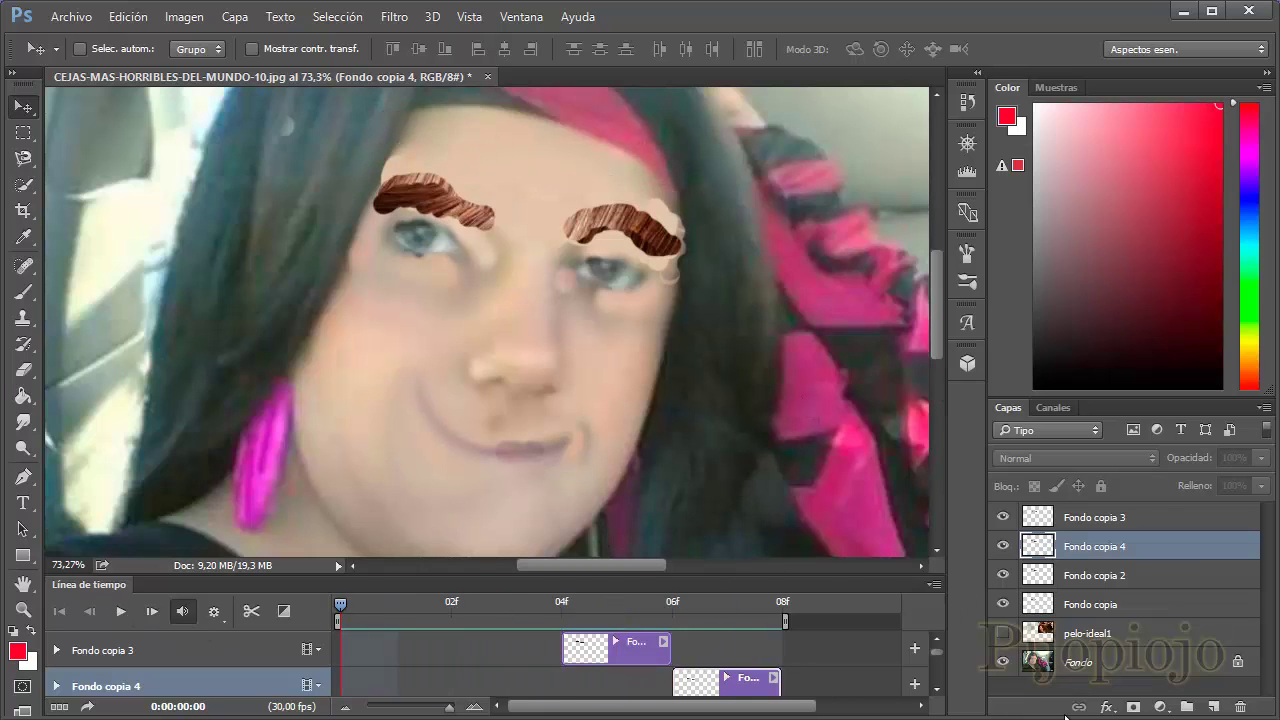
click(1095, 605)
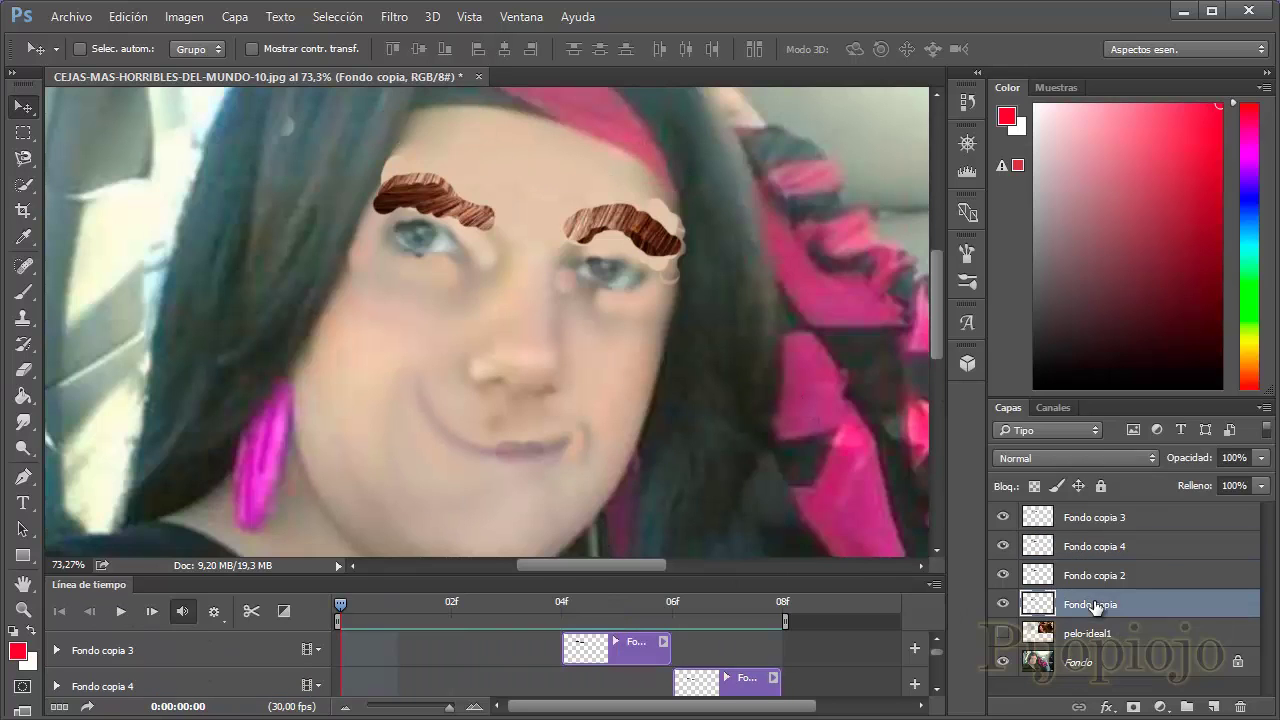
key(Delete)
click(1095, 575)
key(Delete)
click(1098, 517)
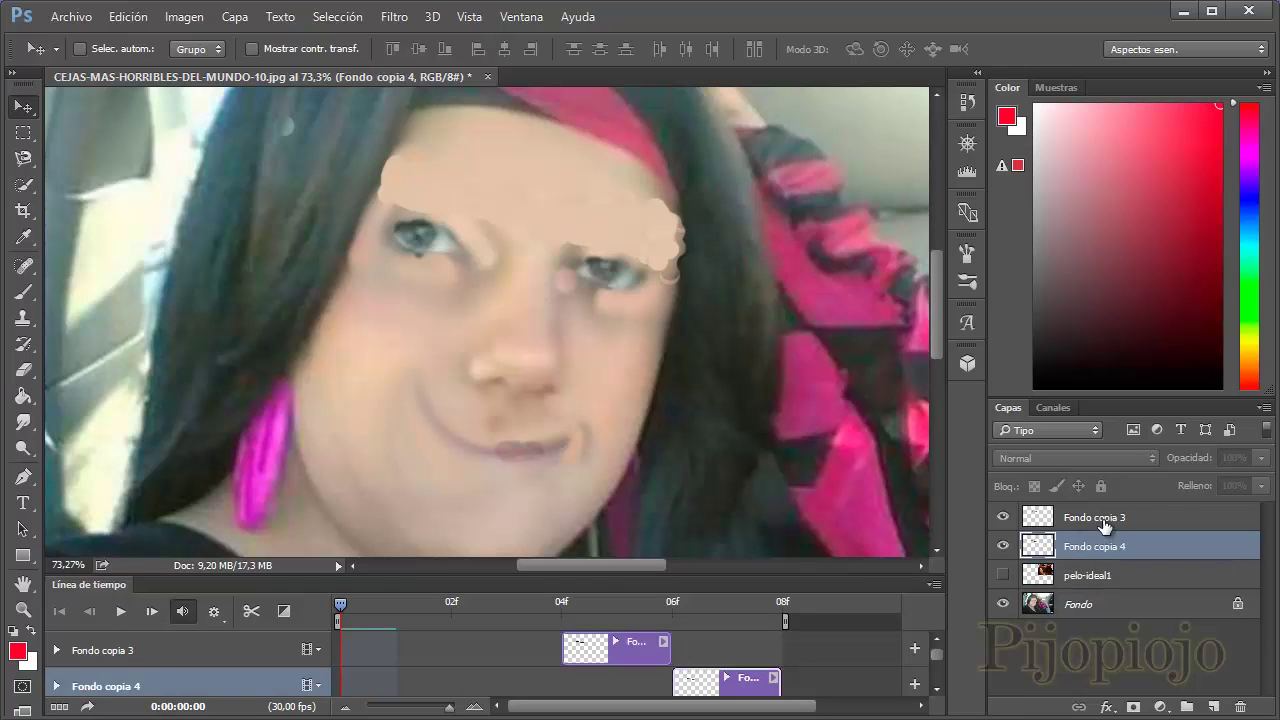
key(Delete)
key(Delete)
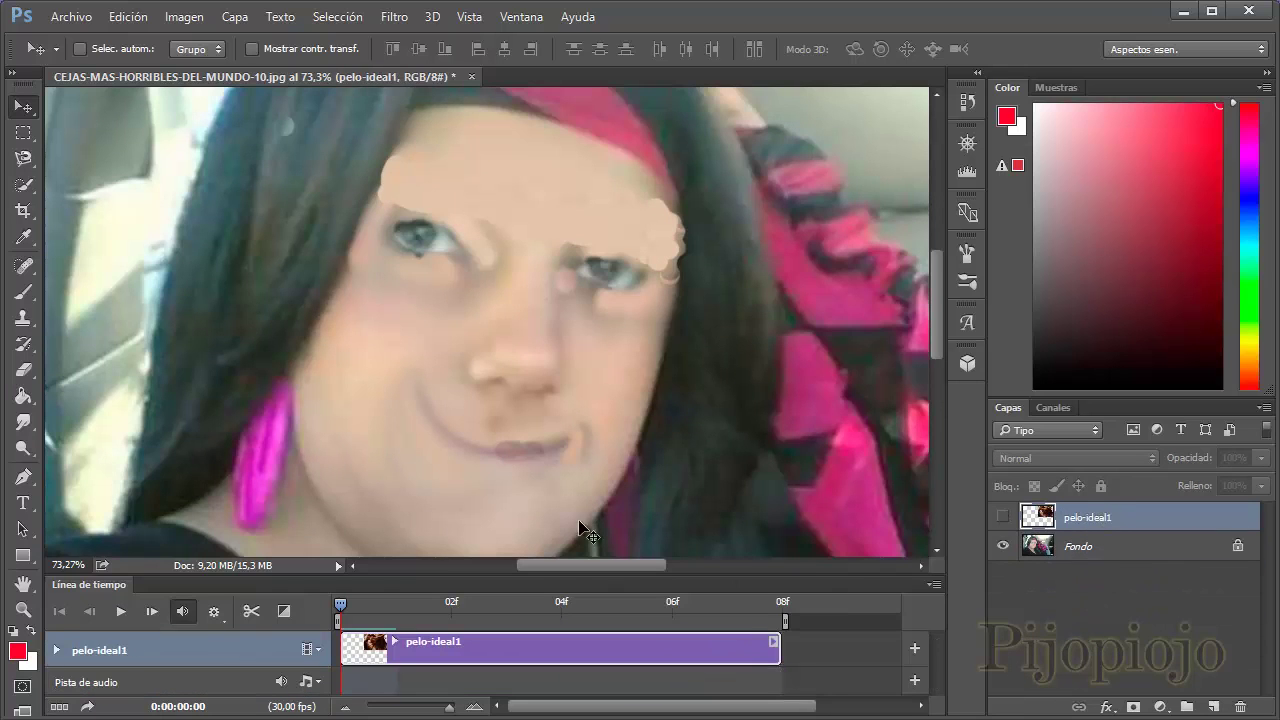
scroll(633, 378, down, 5)
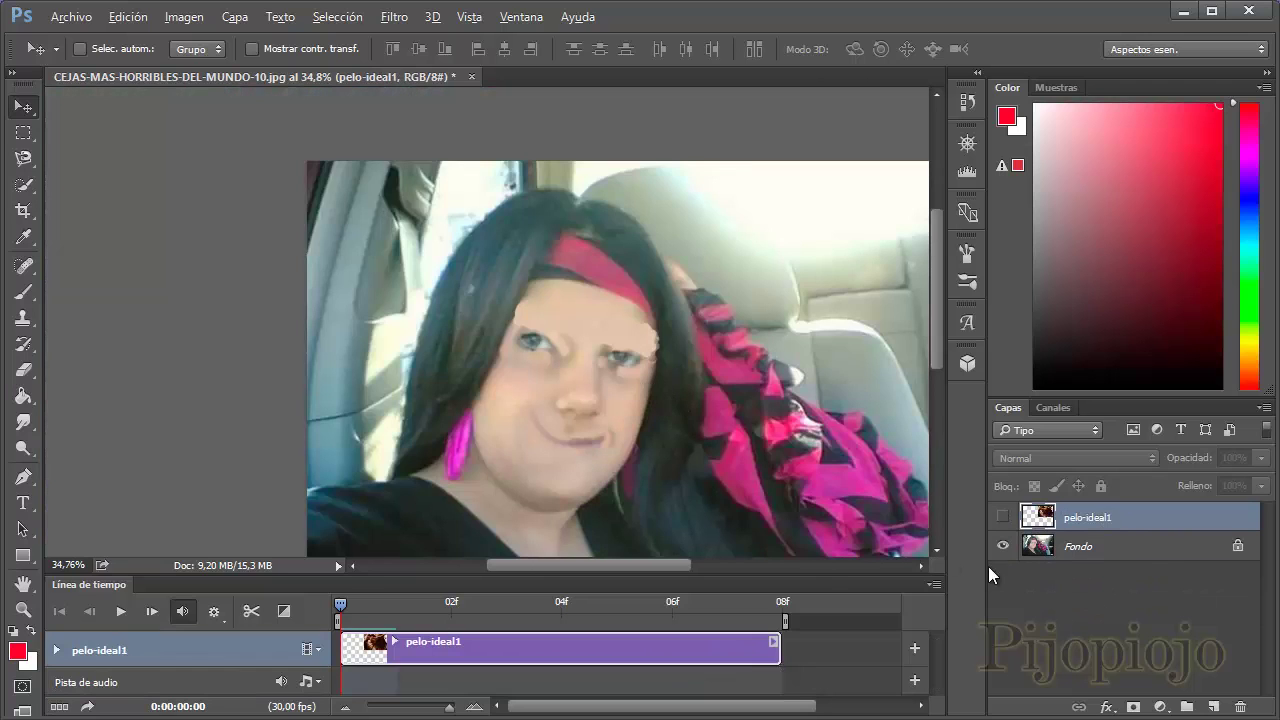
click(1118, 548)
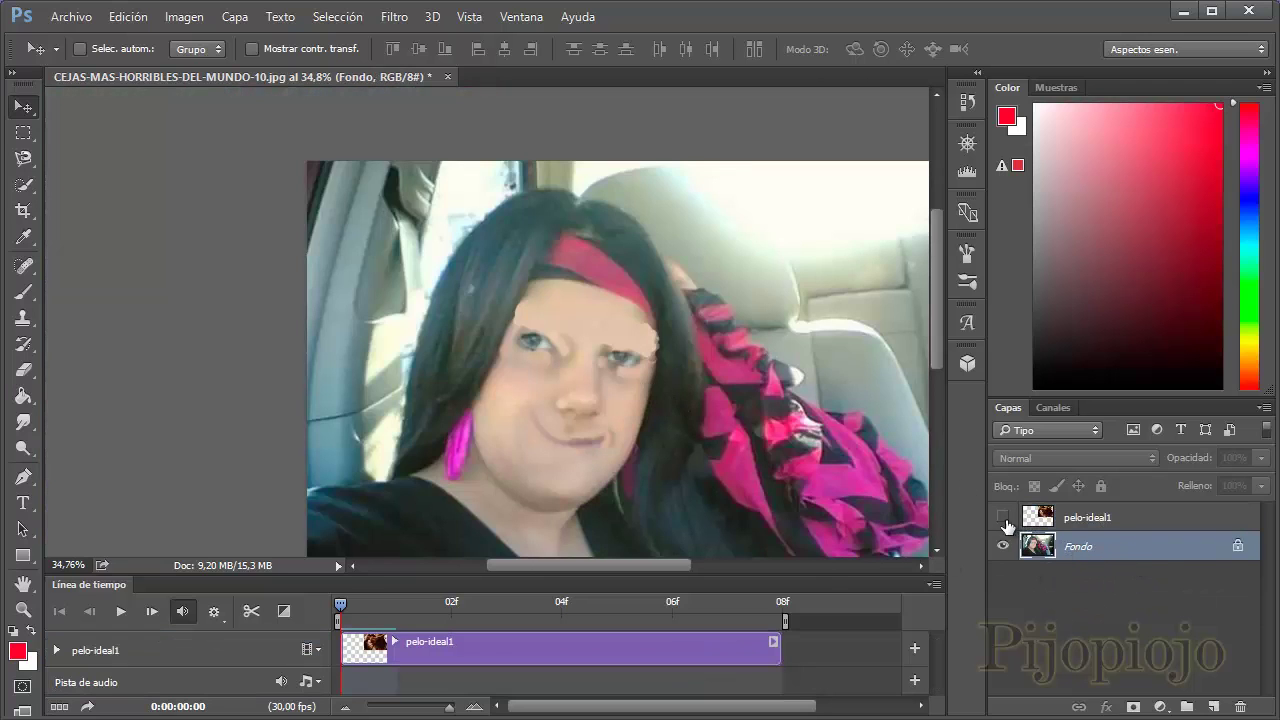
Show pelo-ideal1 and duplicate it as pelo-ideal1 copia
click(1003, 517)
right_click(1086, 518)
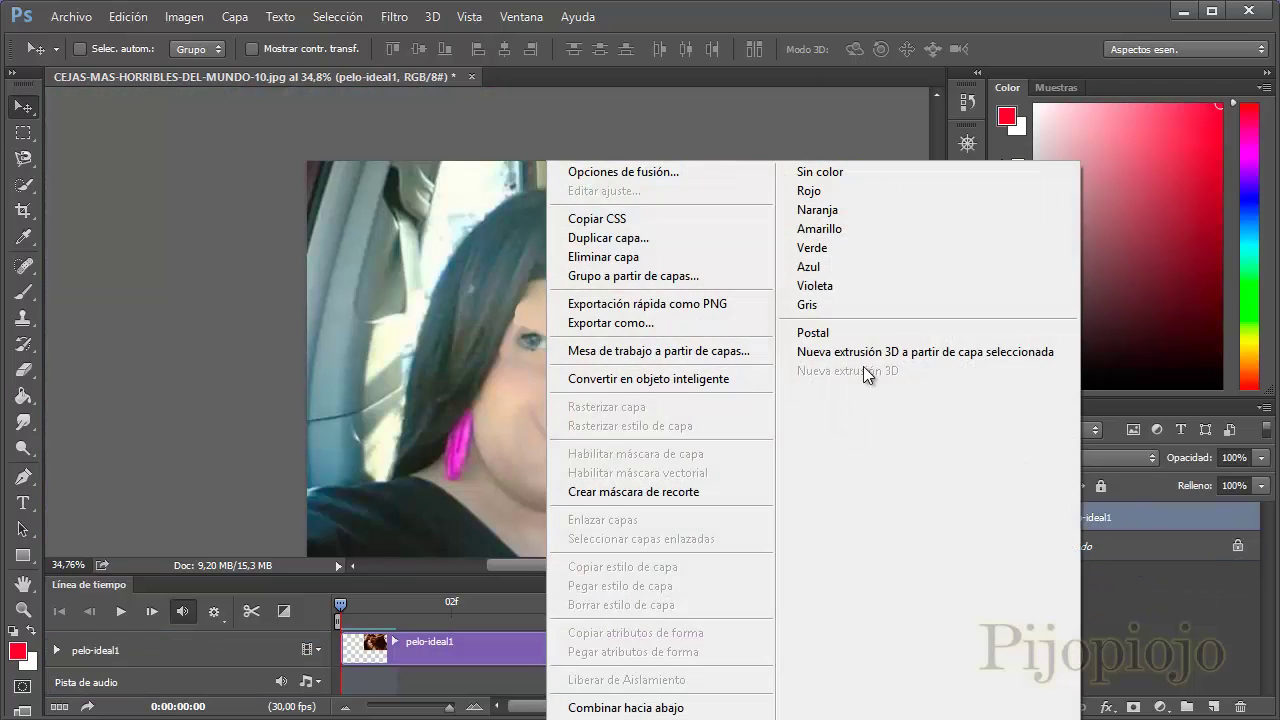
click(668, 238)
click(822, 221)
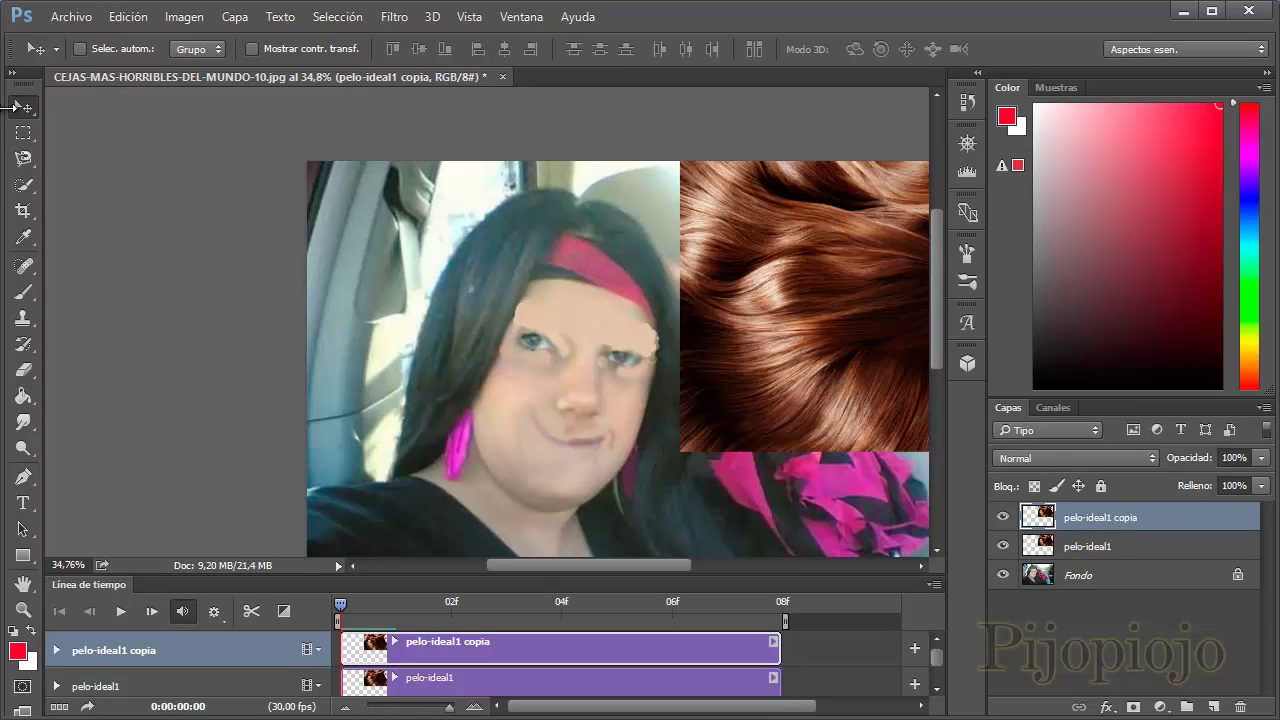
scroll(575, 455, down, 3)
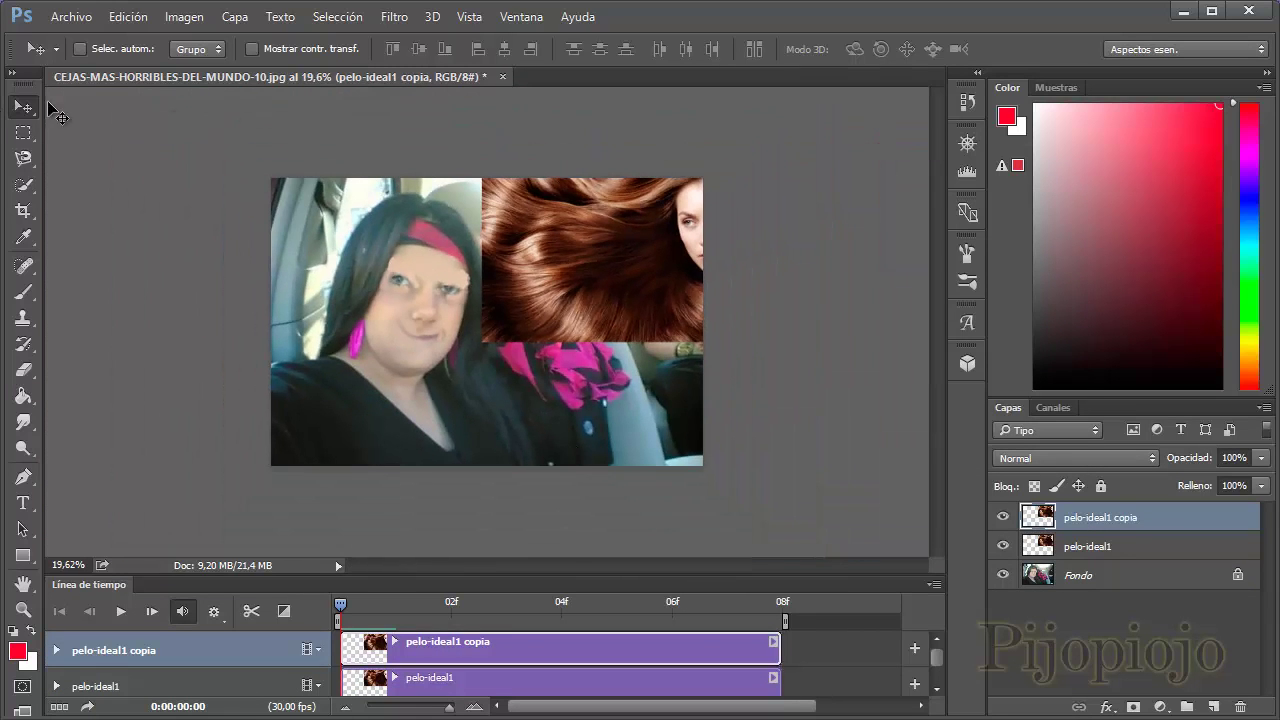
Marquee-select and delete the hair photo pixels from pelo-ideal1 copia, leaving it empty
click(22, 132)
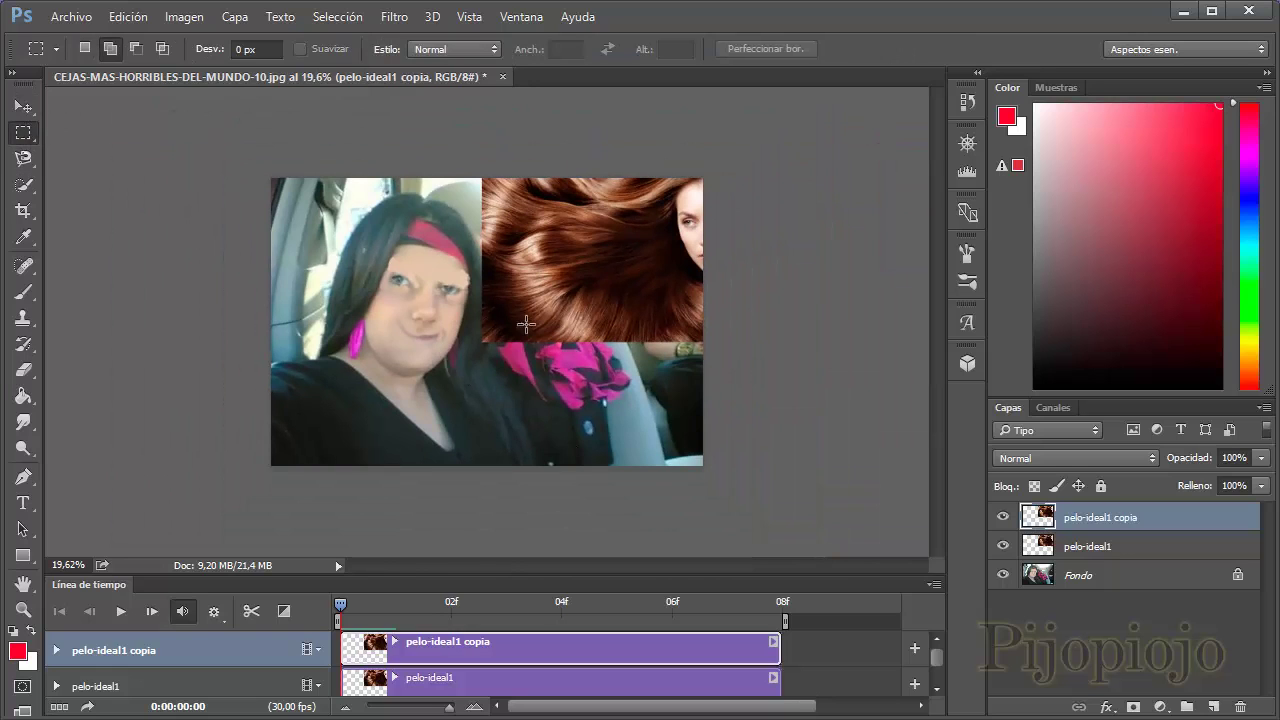
drag(482, 178, 704, 344)
key(v)
drag(561, 268, 424, 326)
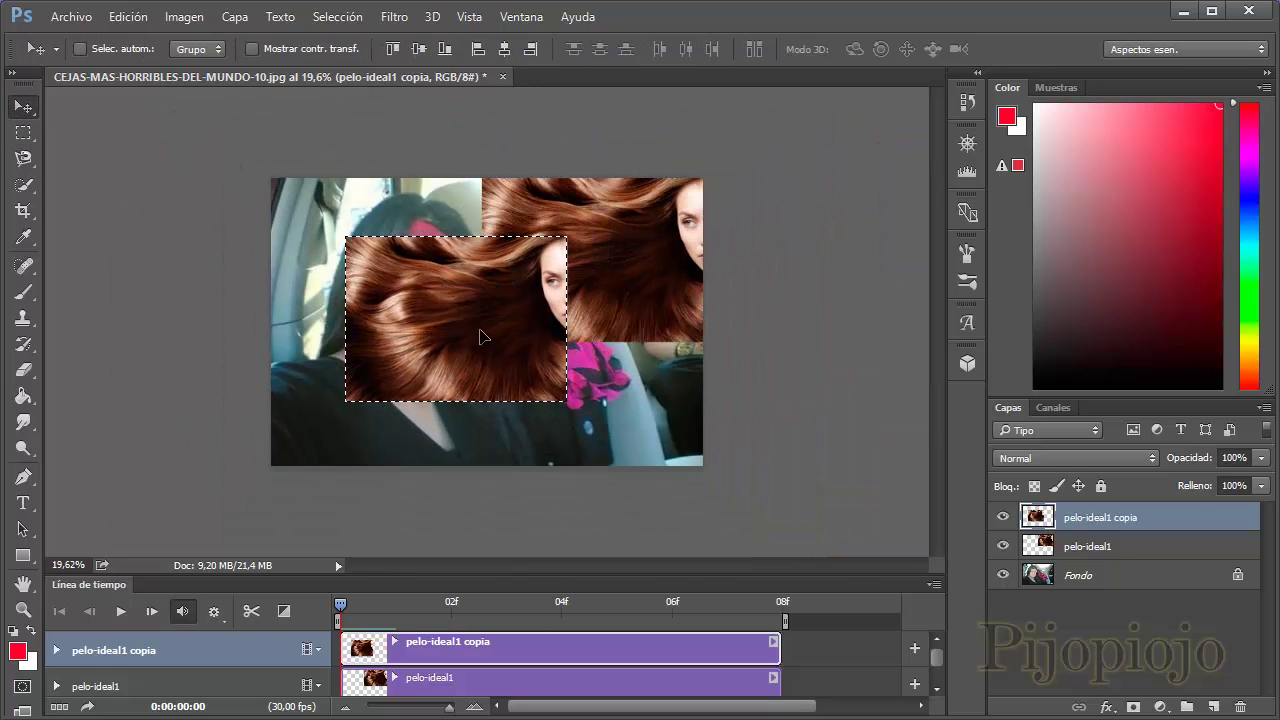
key(Delete)
key(ctrl+d)
drag(524, 354, 560, 300)
click(23, 132)
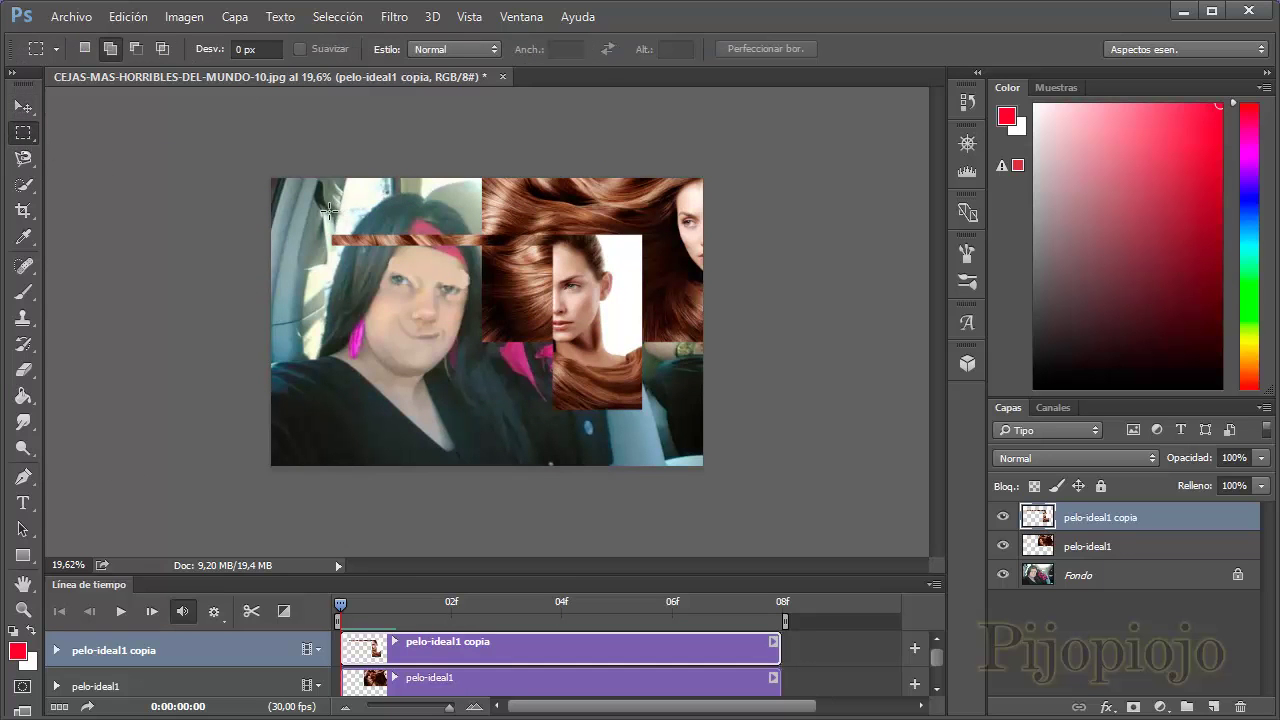
drag(326, 212, 676, 414)
key(Delete)
key(ctrl+d)
scroll(337, 329, up, 3)
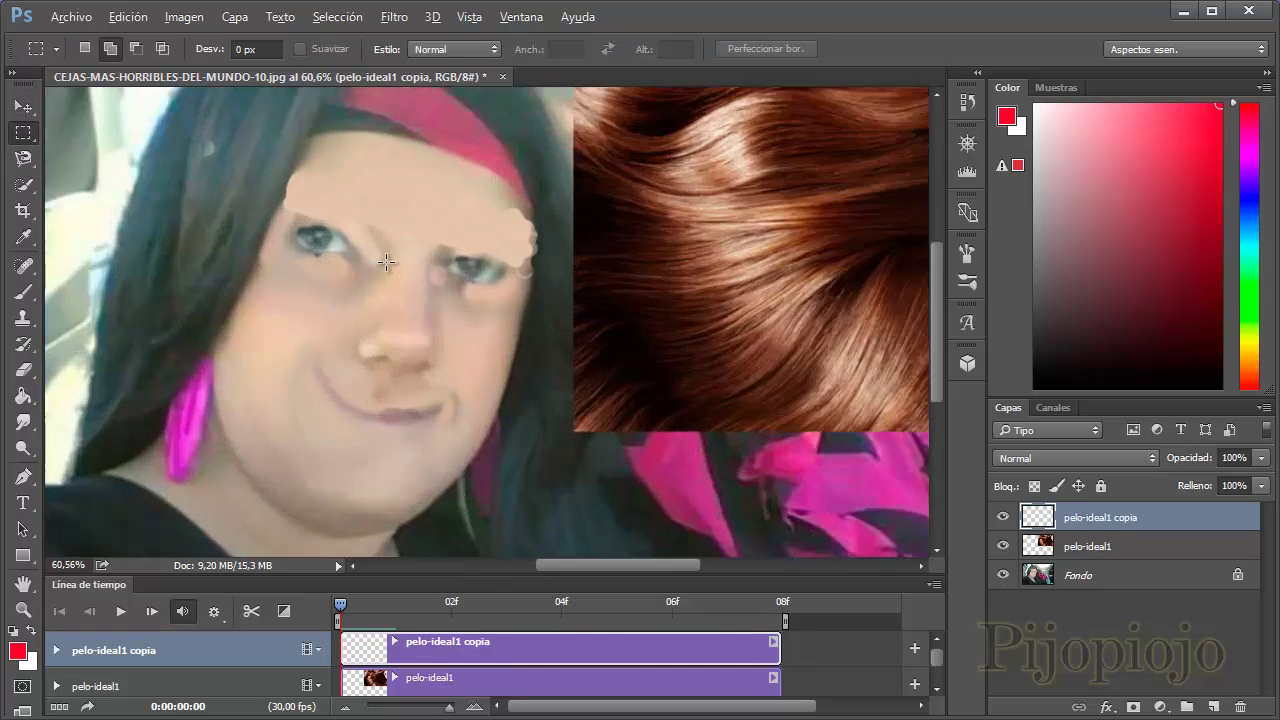
scroll(337, 329, up, 2)
scroll(261, 217, down, 3)
scroll(261, 217, up, 1)
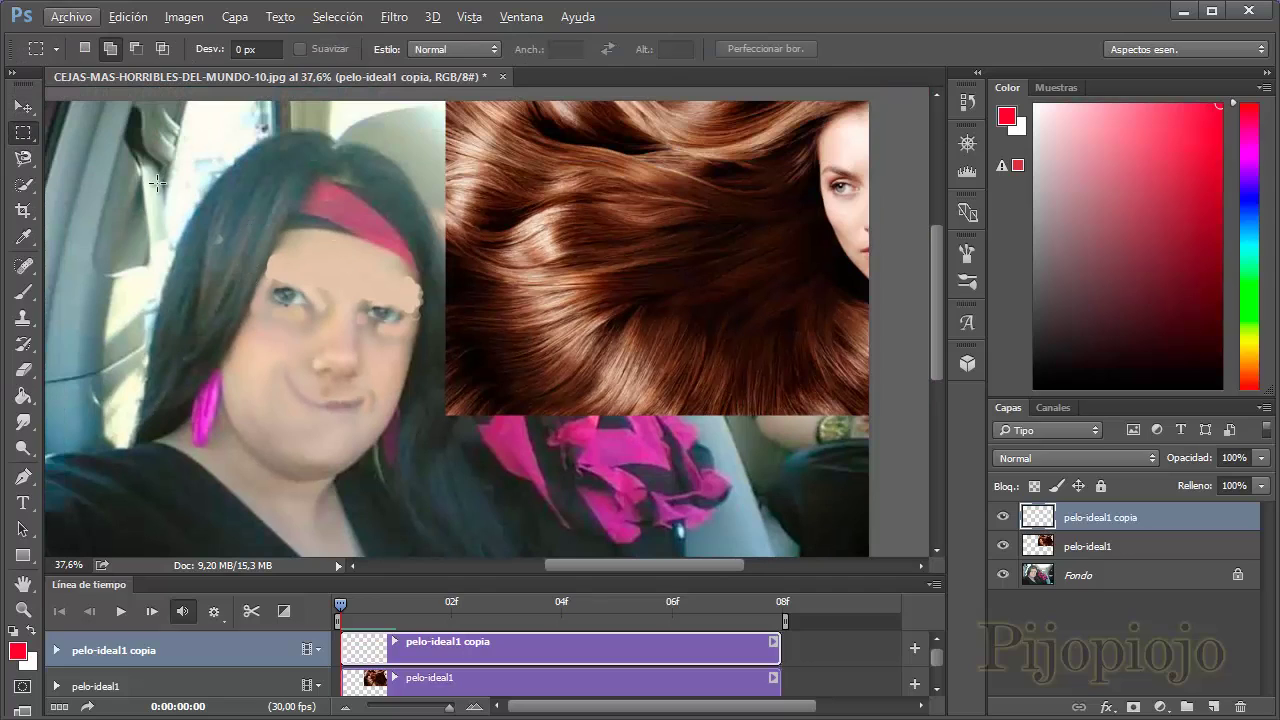
Clone hair from the photo across the brow area on pelo-ideal1 copia, extending it left
click(23, 318)
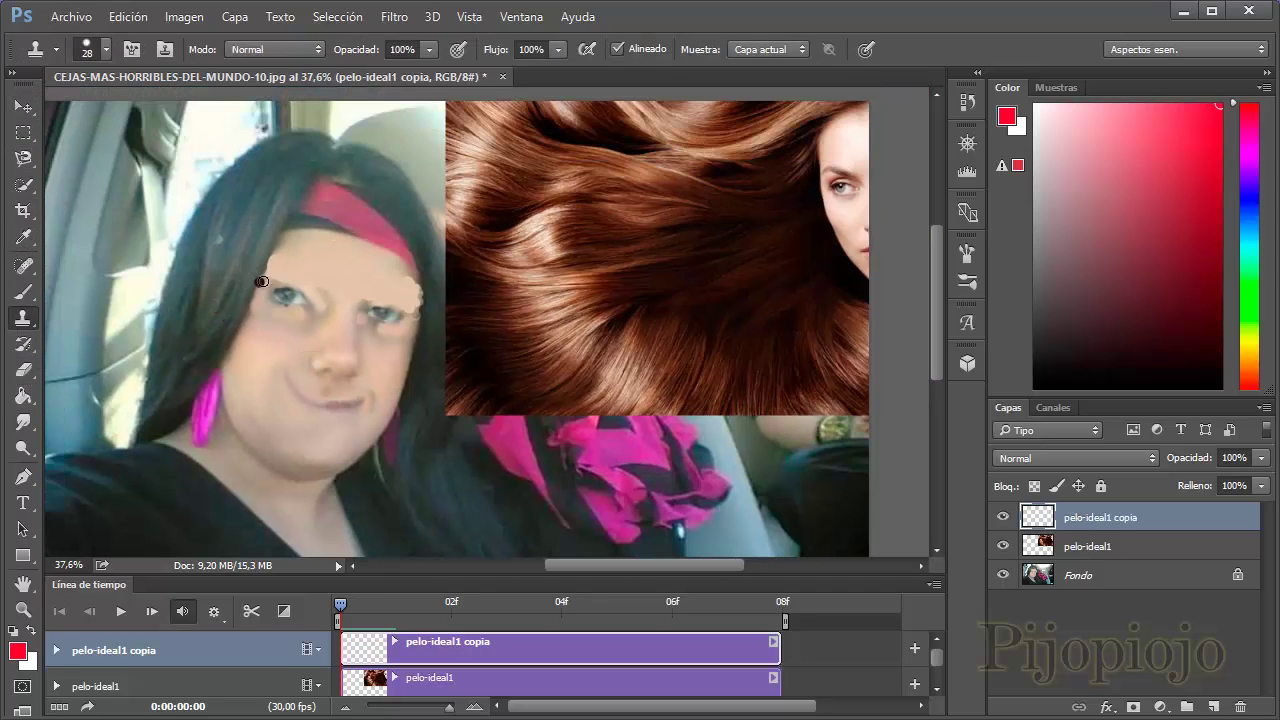
drag(299, 273, 347, 284)
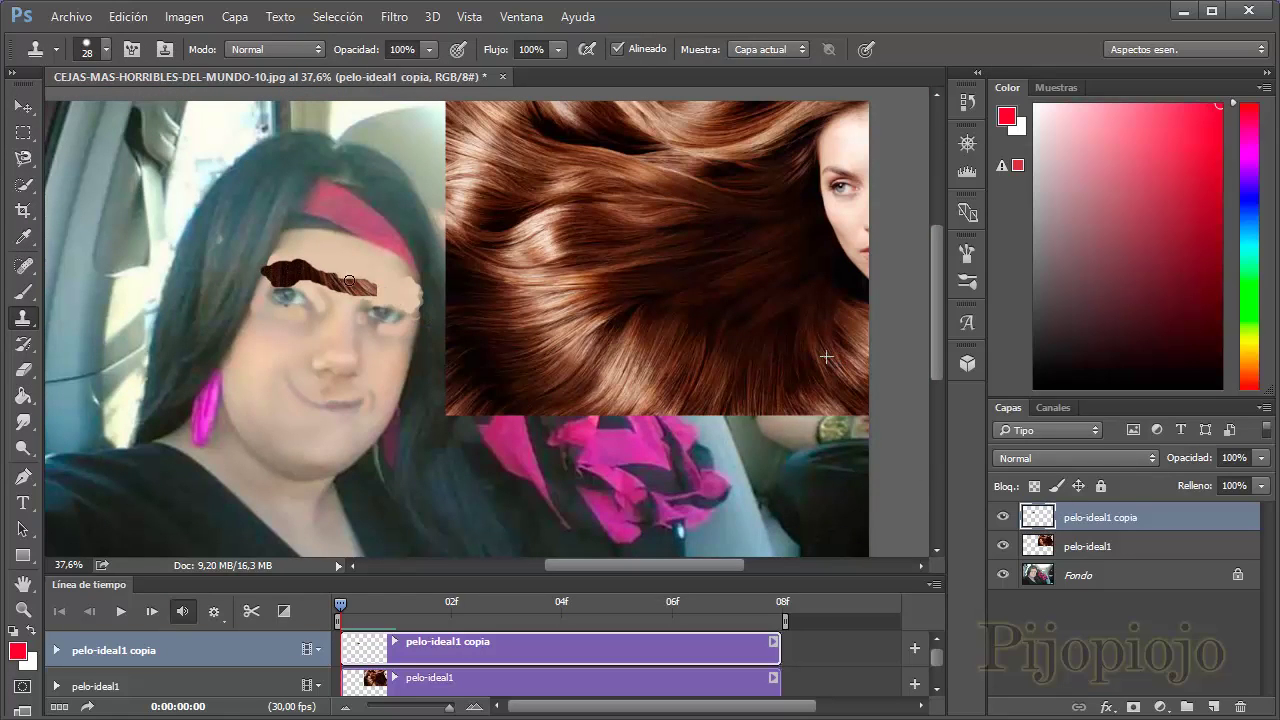
click(1110, 548)
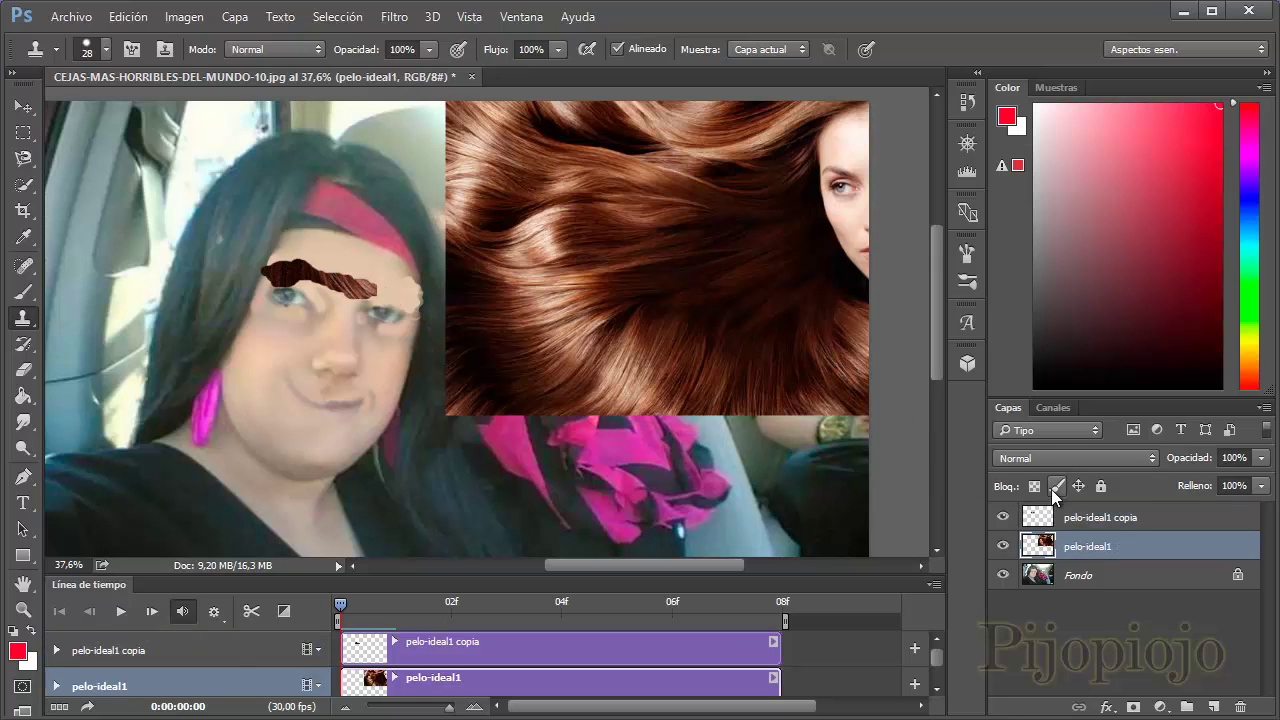
click(1056, 522)
drag(416, 297, 269, 284)
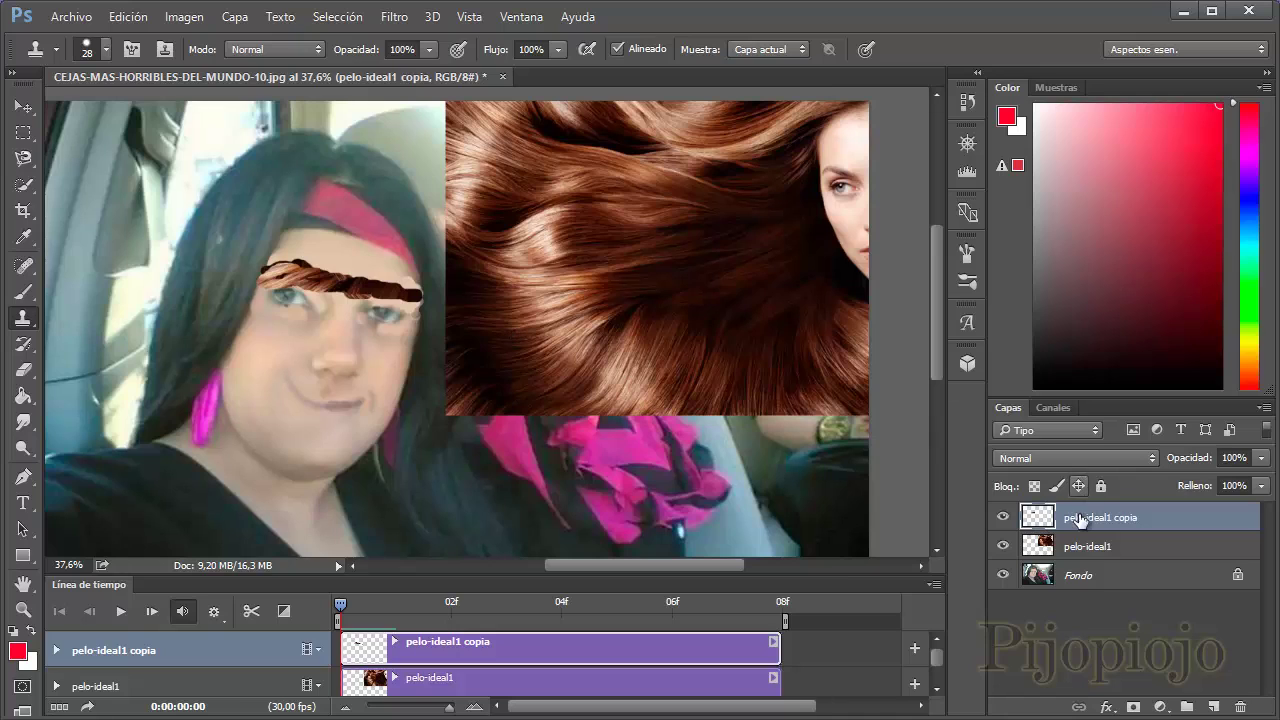
click(1128, 550)
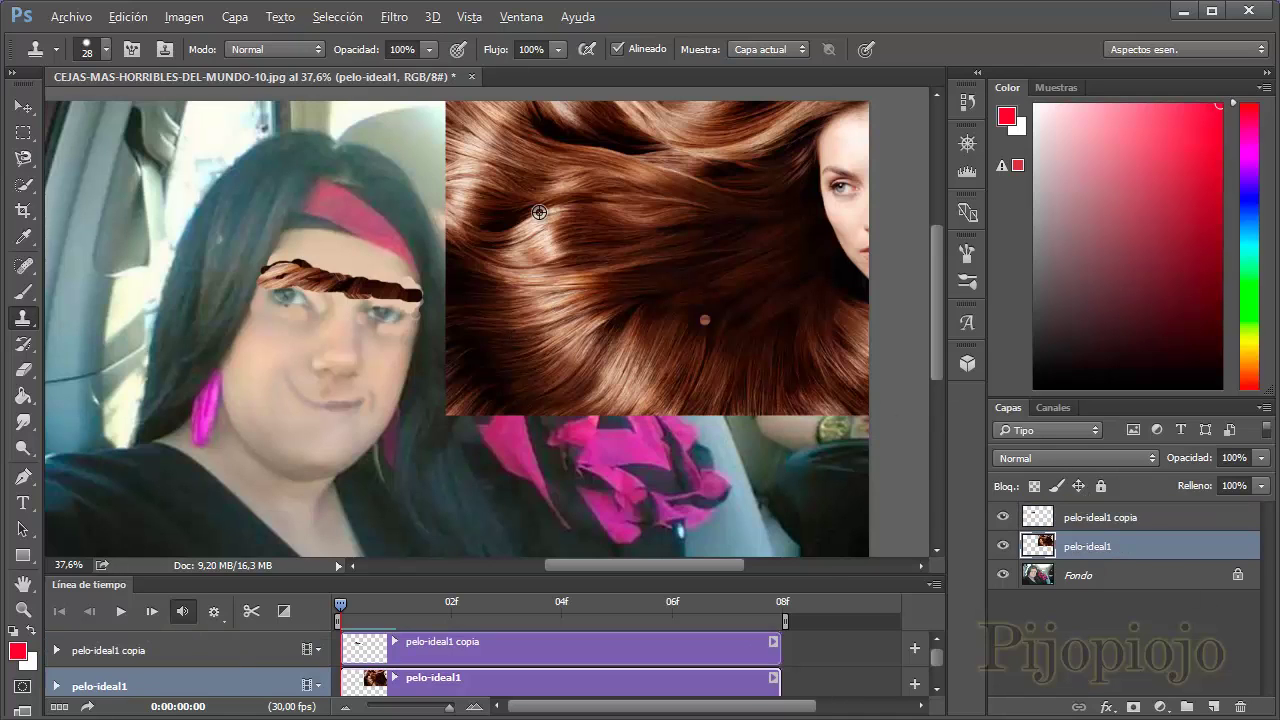
click(1100, 518)
drag(288, 286, 373, 289)
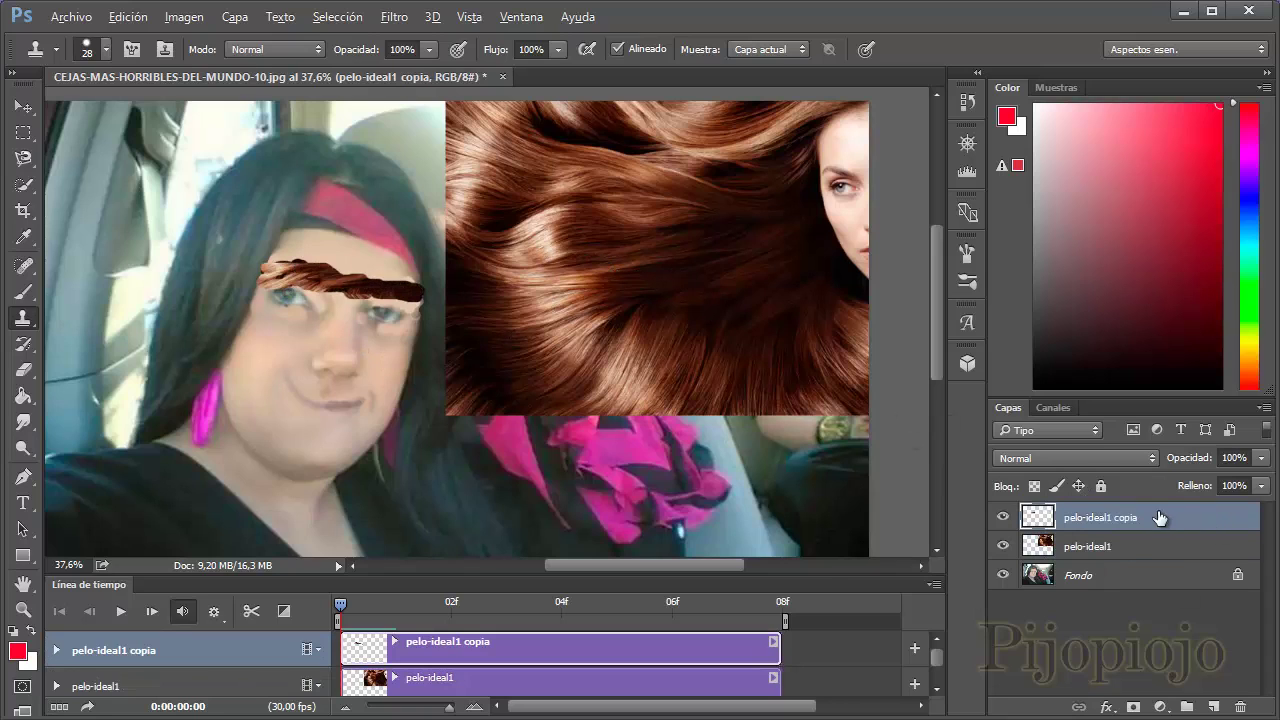
Resample the hair to cover the dark brow band and right brow, joining them into one unibrow
click(1108, 543)
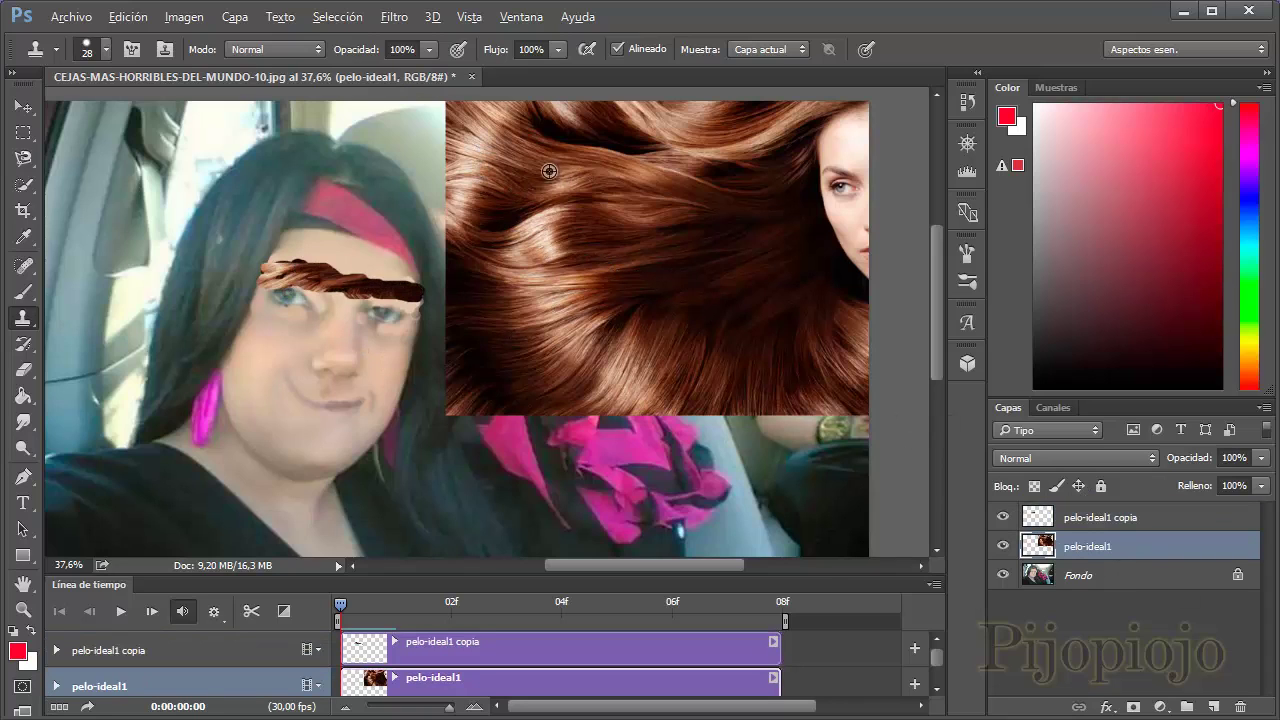
click(1097, 519)
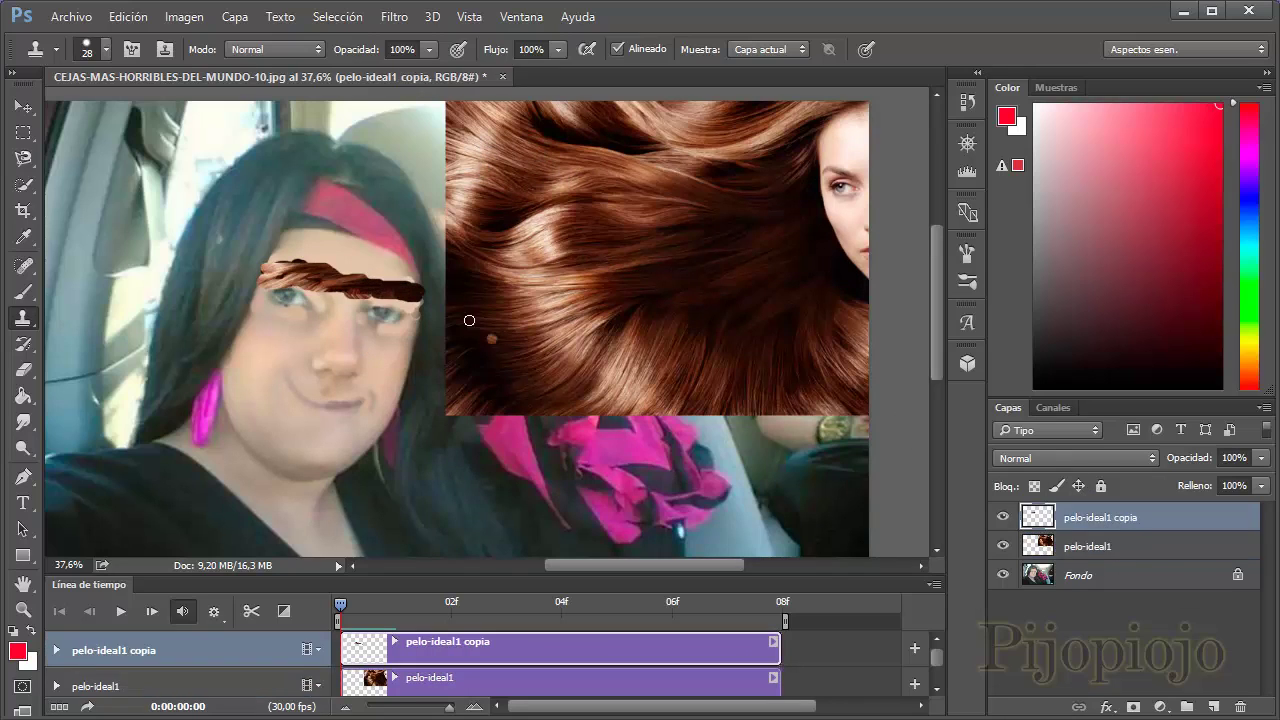
drag(424, 291, 318, 268)
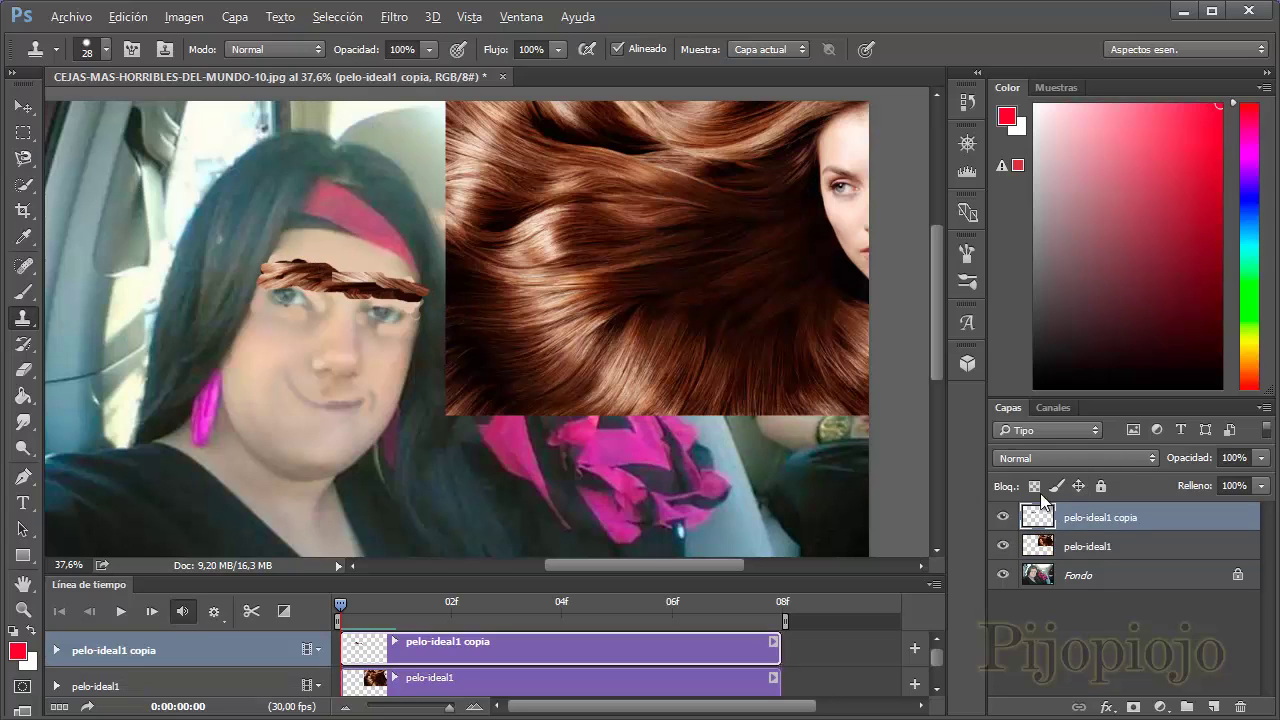
click(1072, 547)
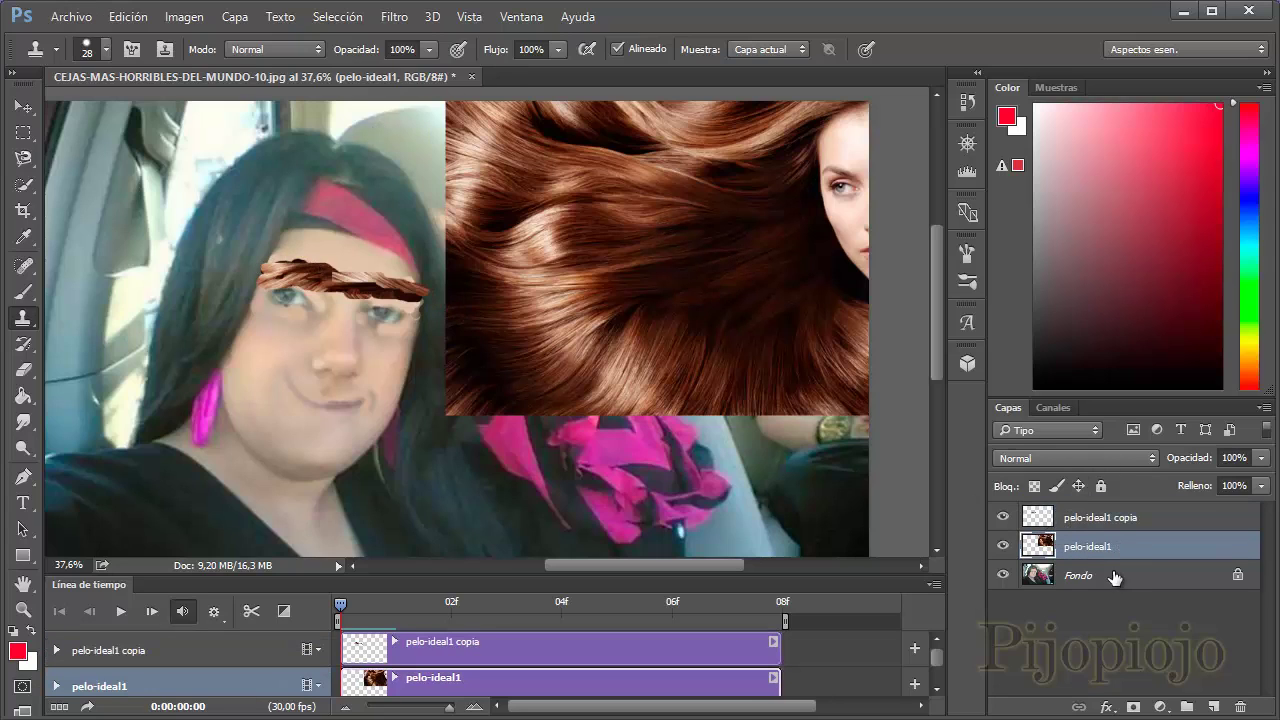
click(1097, 521)
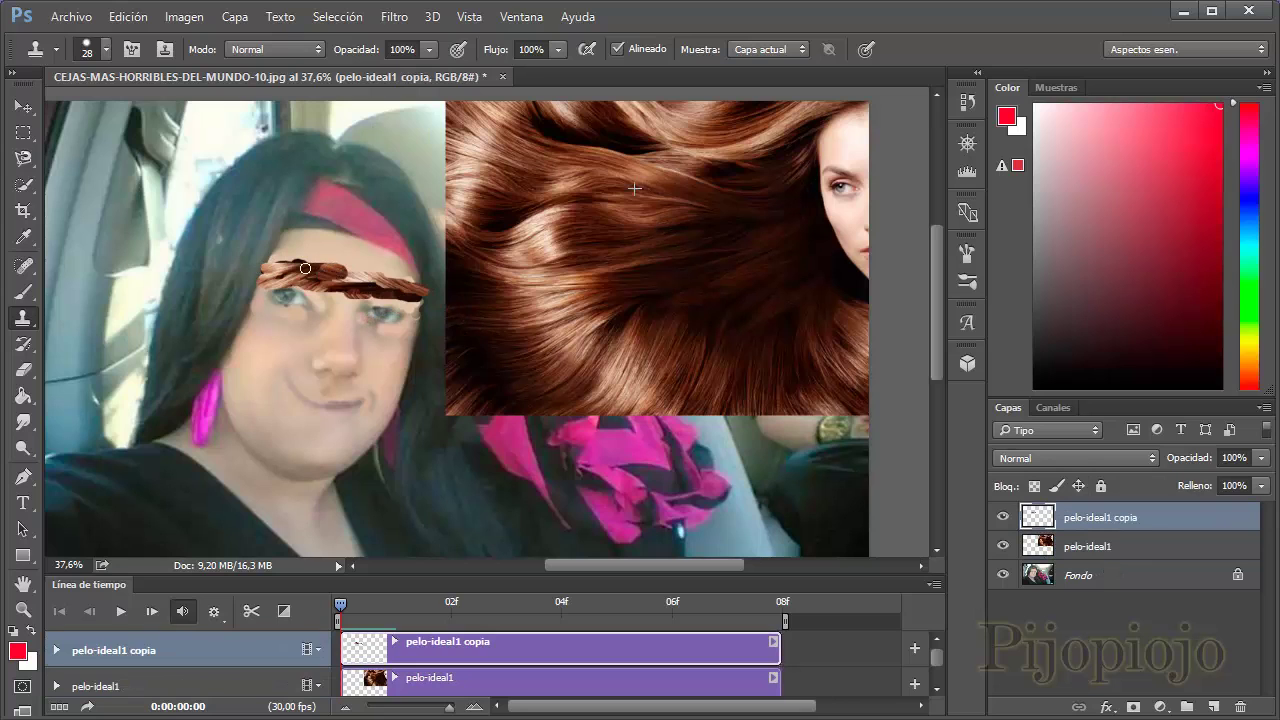
drag(351, 281, 417, 296)
scroll(345, 465, up, 1)
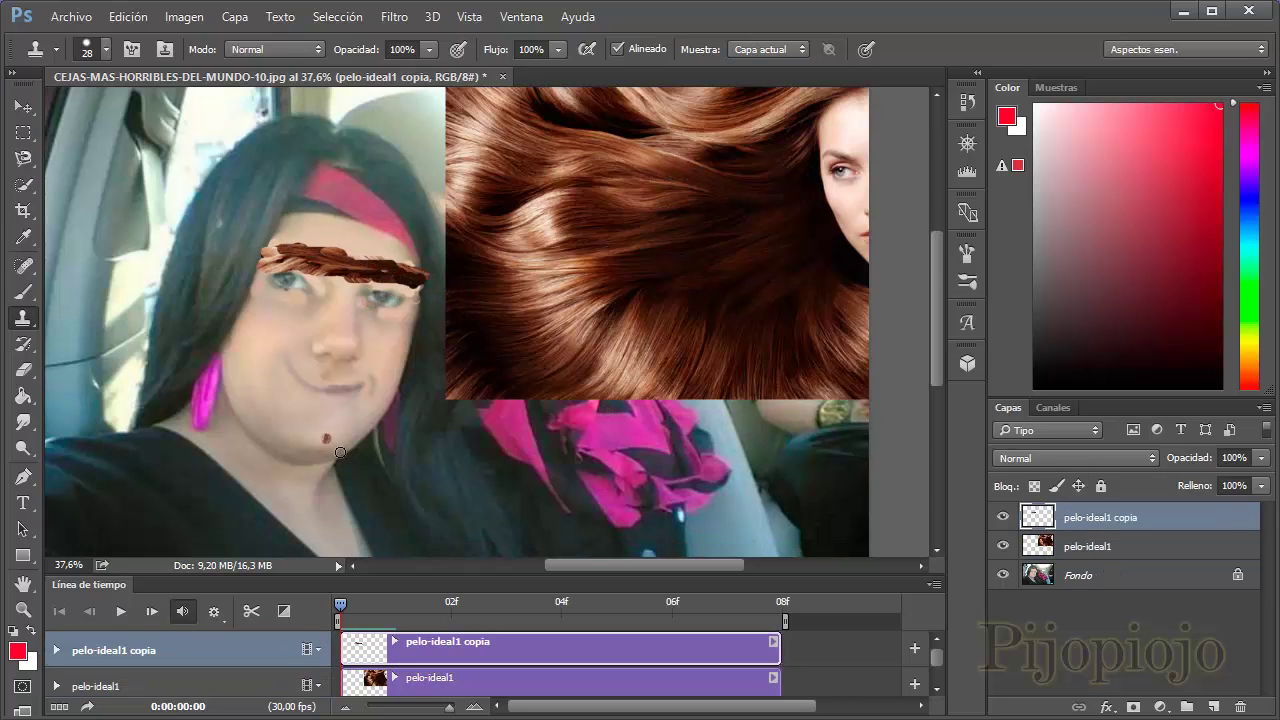
scroll(345, 470, up, 3)
click(1128, 546)
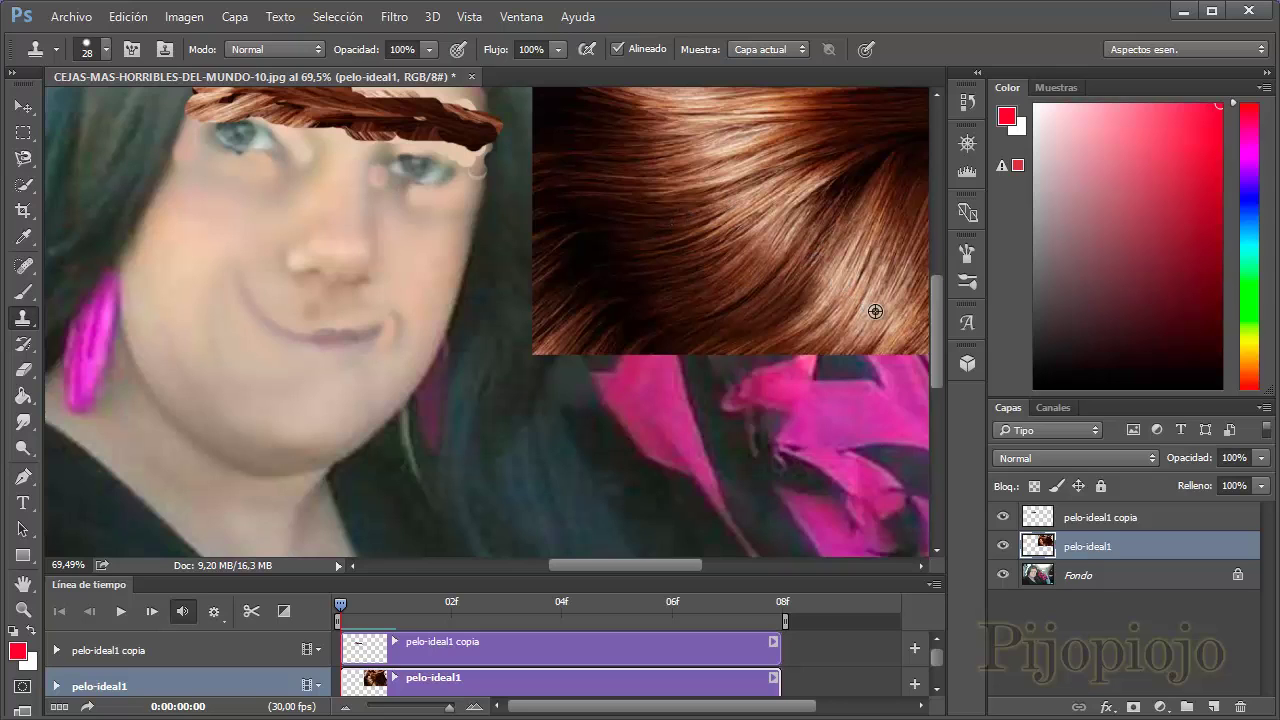
Clone hair into a V-shaped goatee on the chin, then erase its left tip
drag(284, 393, 289, 440)
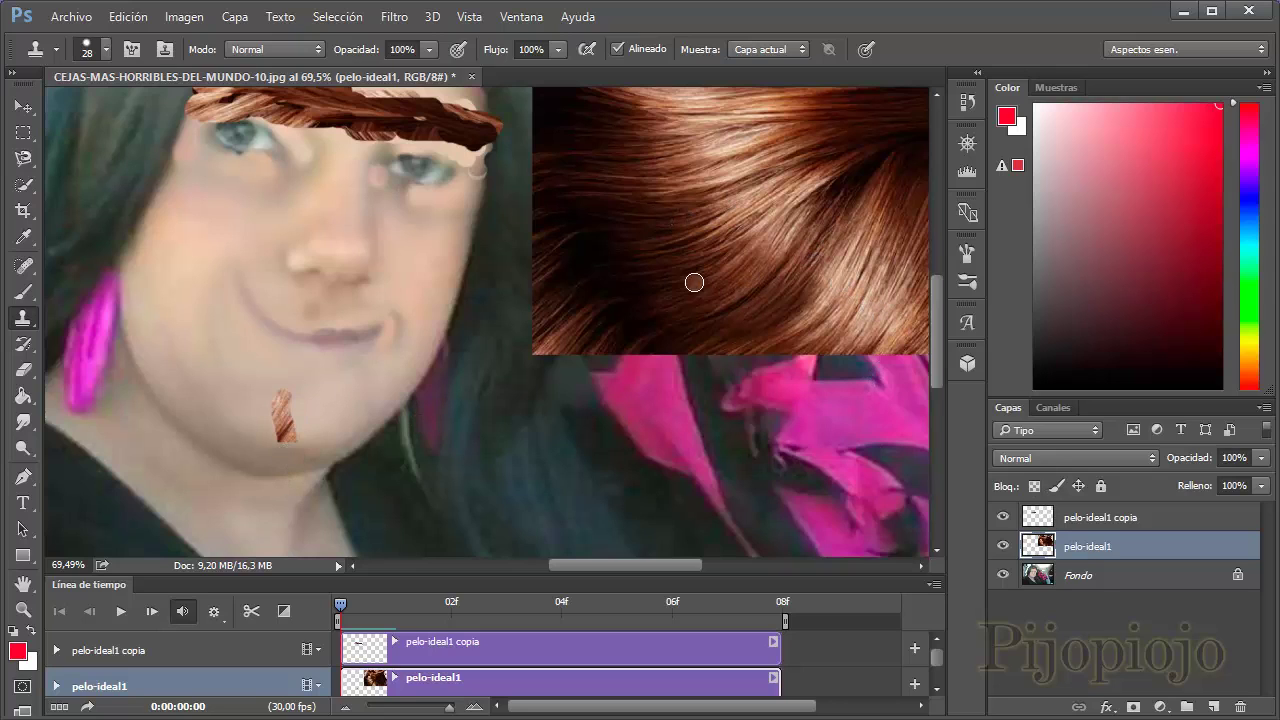
mouse_move(252, 380)
mouse_down()
mouse_move(323, 436)
mouse_move(351, 381)
mouse_up()
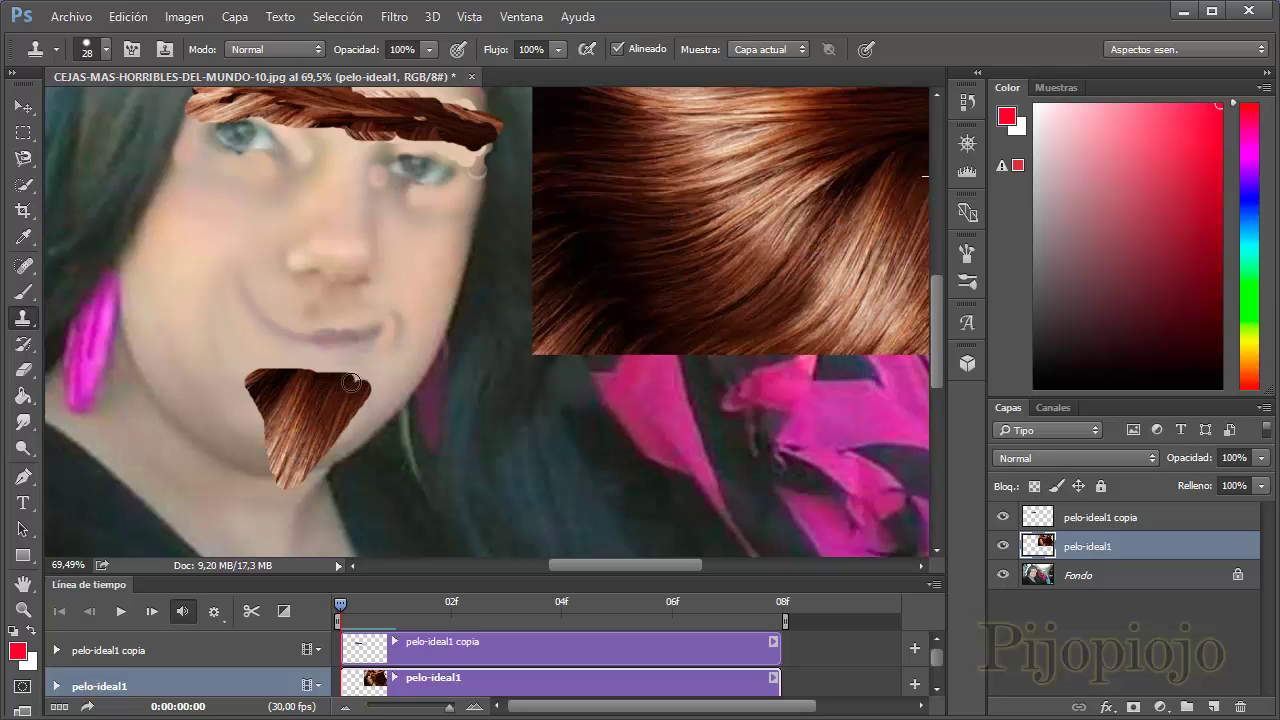
mouse_move(322, 418)
mouse_down()
mouse_move(313, 381)
mouse_move(259, 396)
mouse_up()
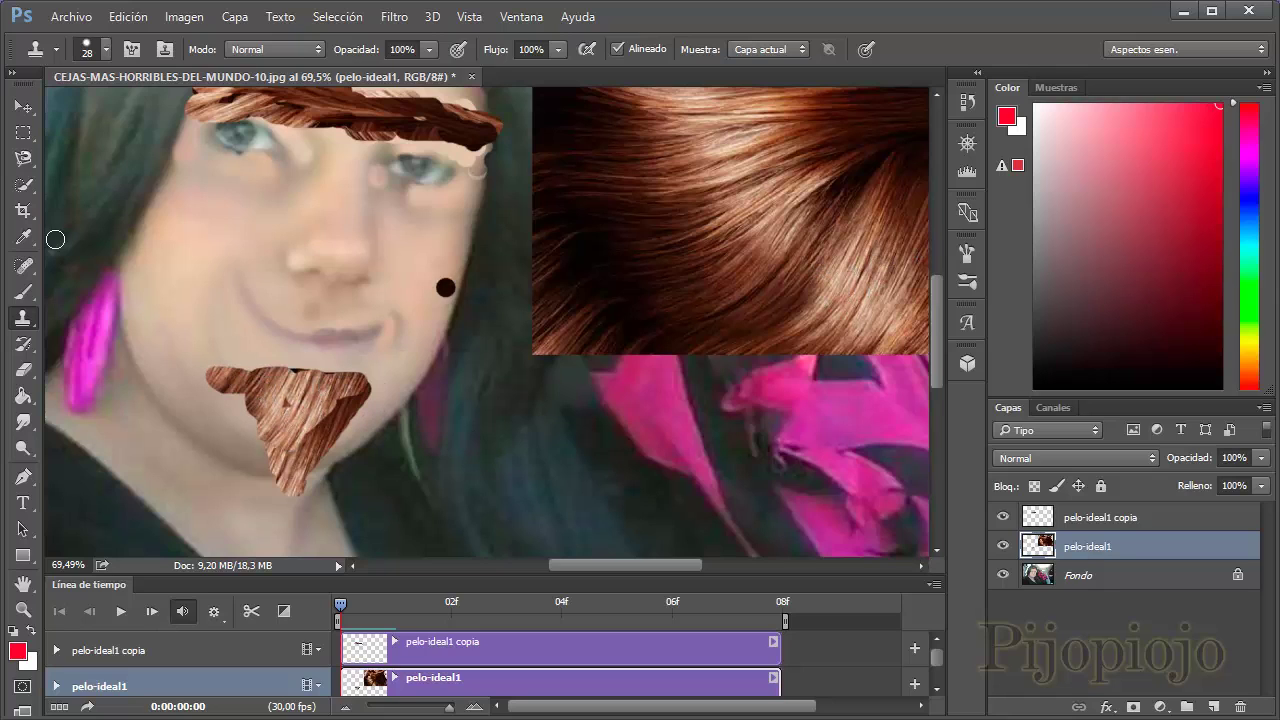
click(22, 369)
drag(200, 378, 217, 387)
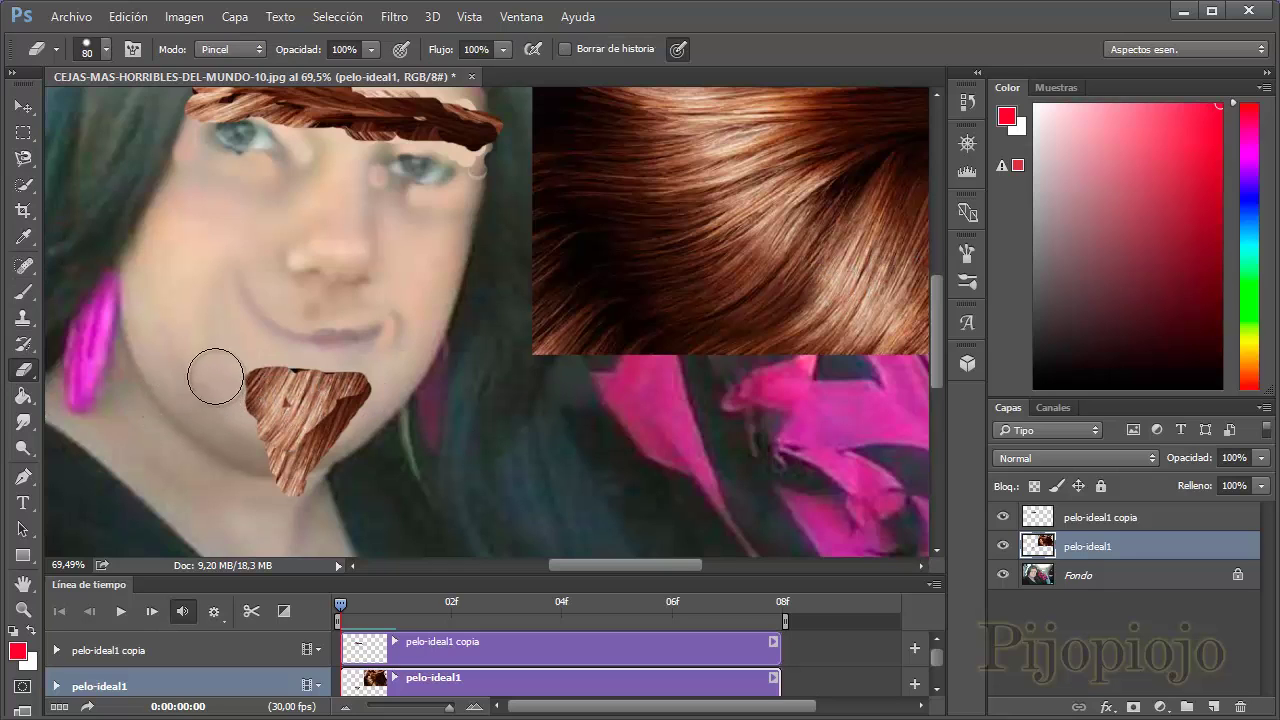
Zoom out to the whole image and delete the pelo-ideal1 hair photo layer
key(ctrl+minus)
key(ctrl+minus)
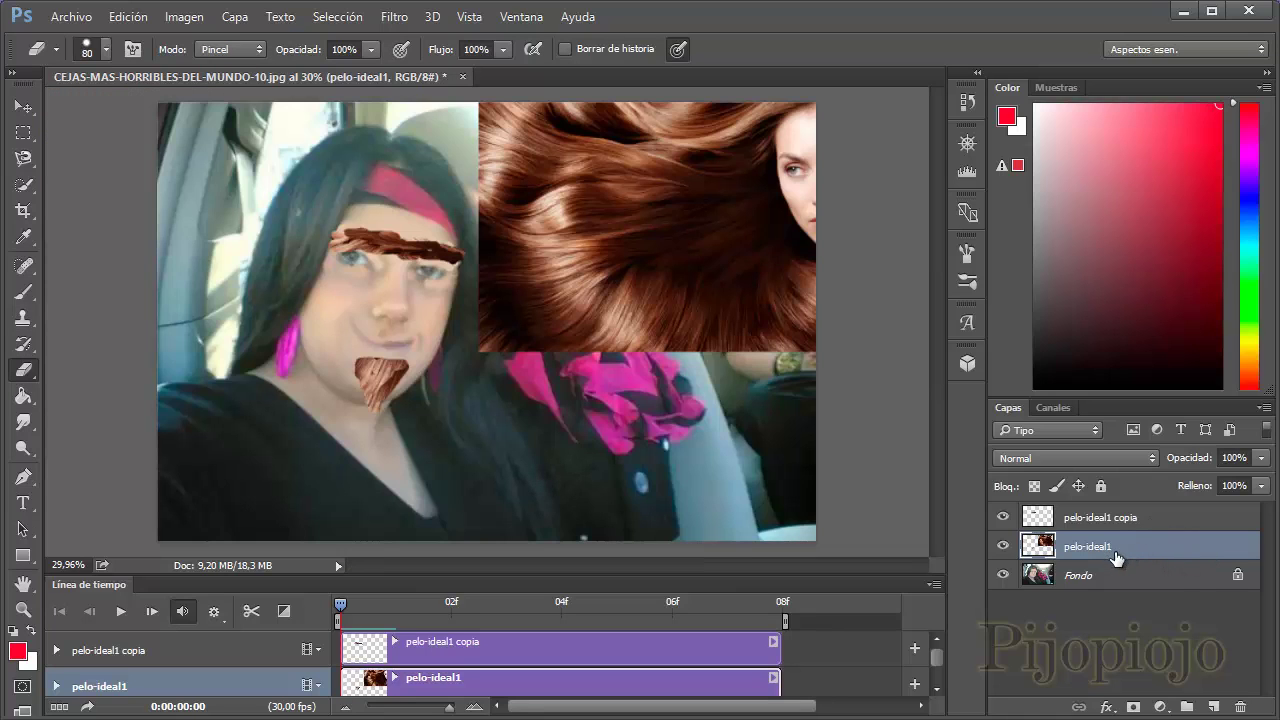
key(Delete)
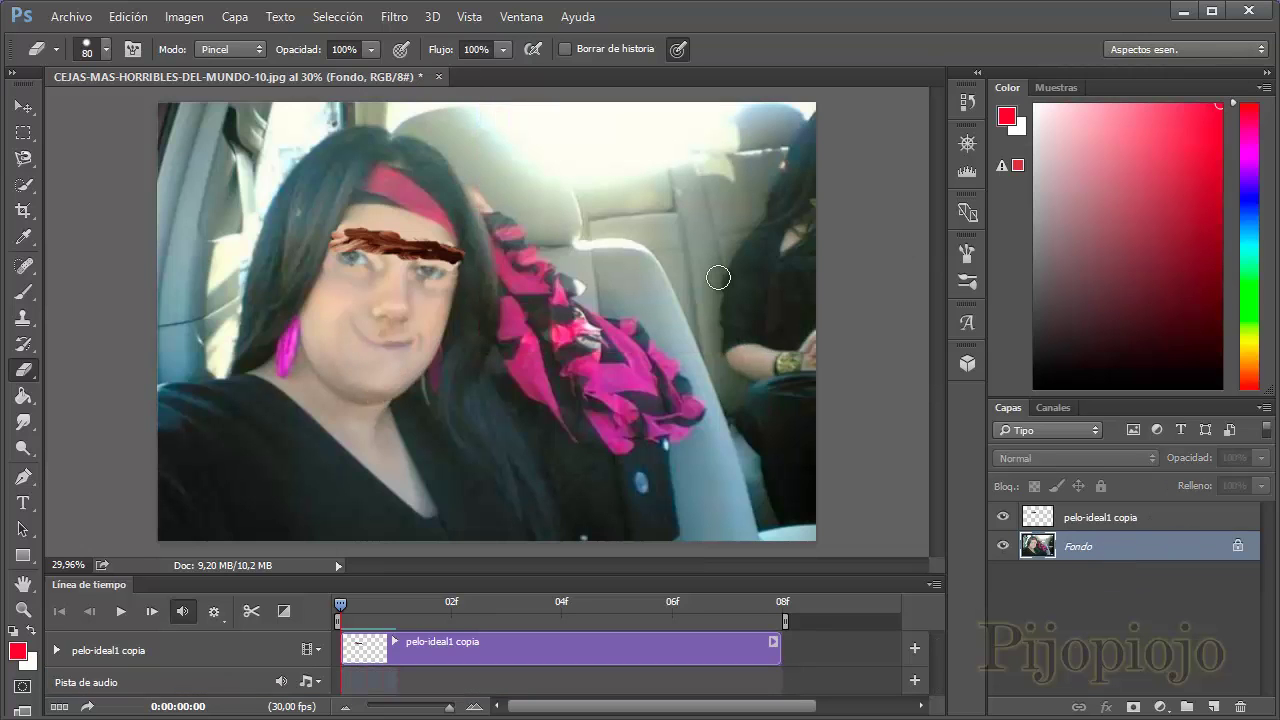
scroll(600, 318, up, 3)
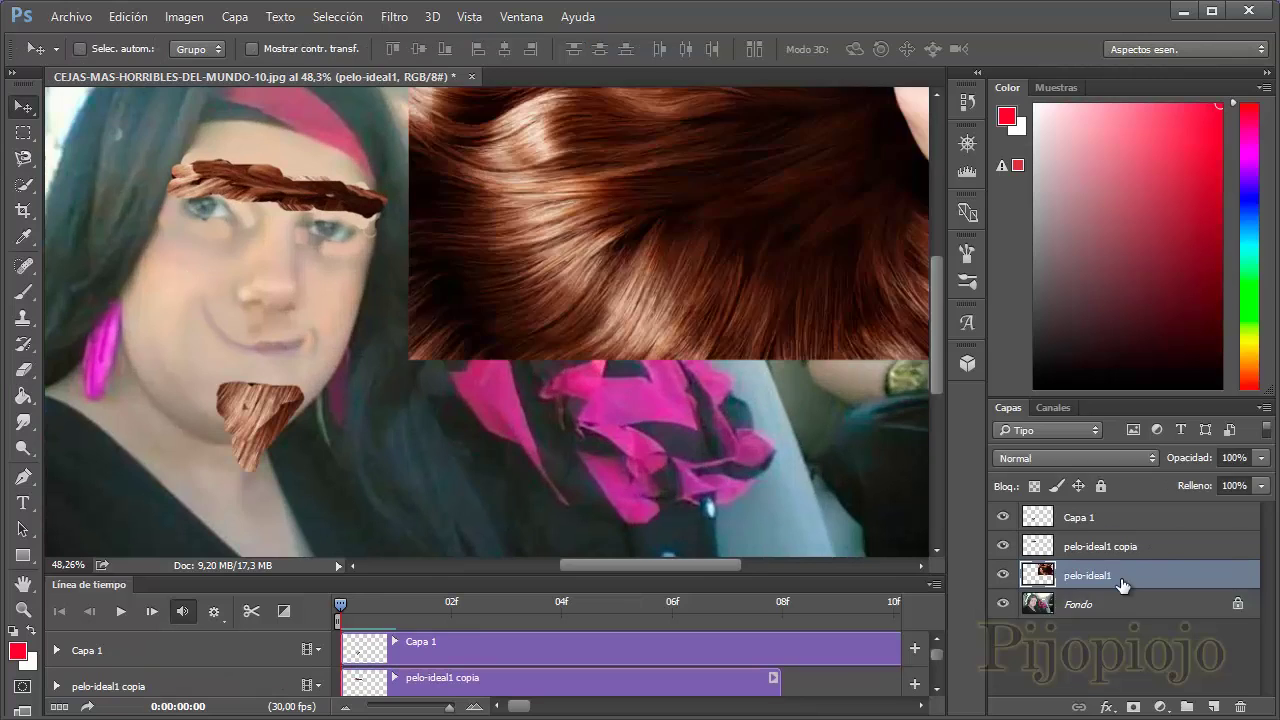
key(Delete)
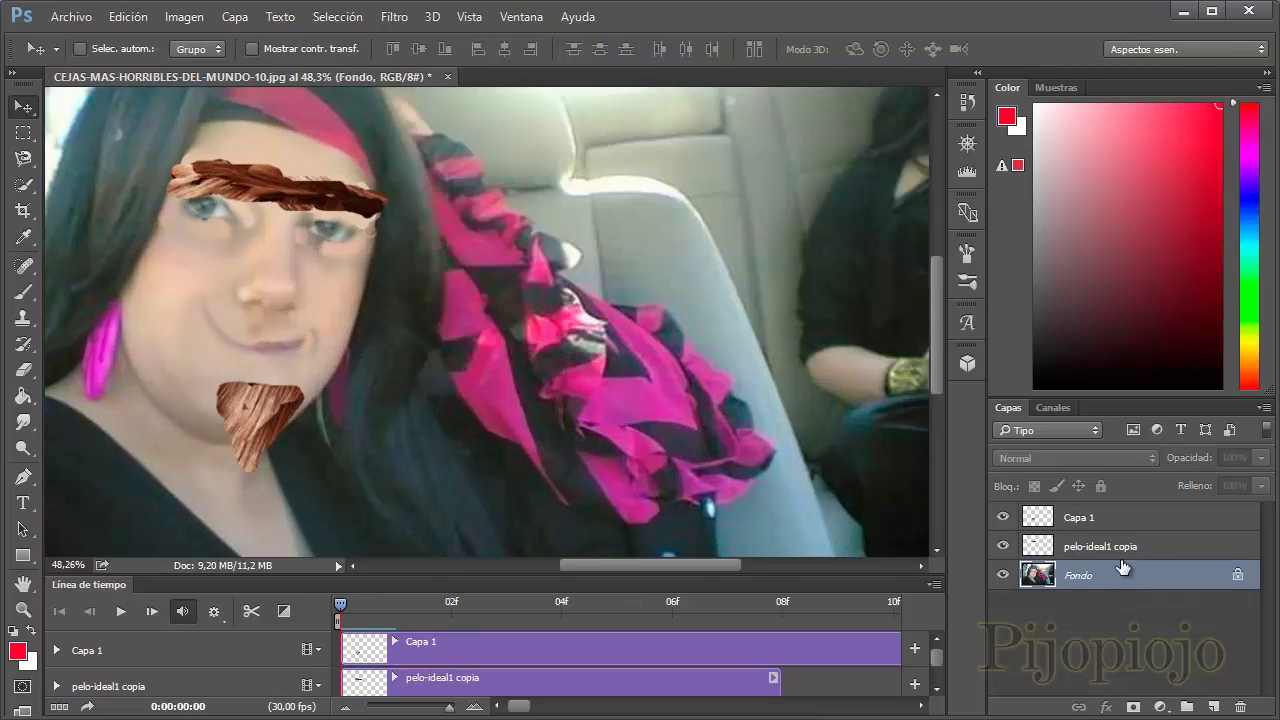
key(ctrl+0)
click(78, 18)
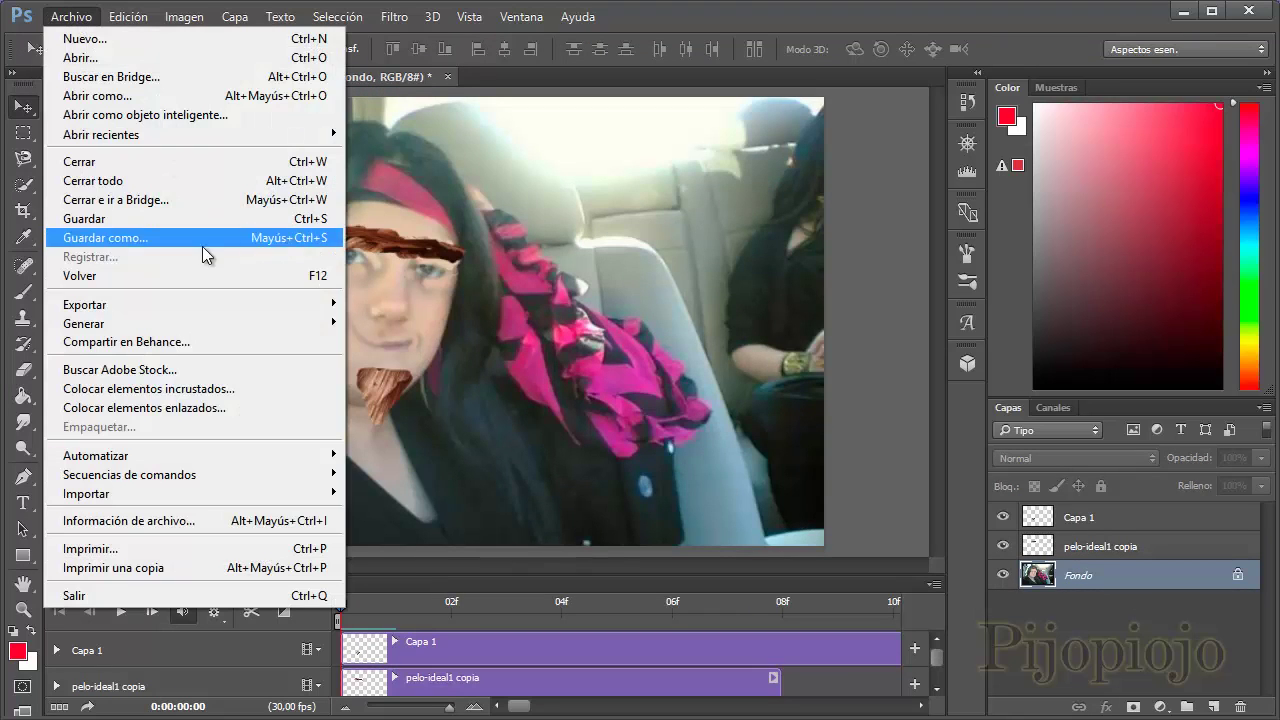
click(198, 236)
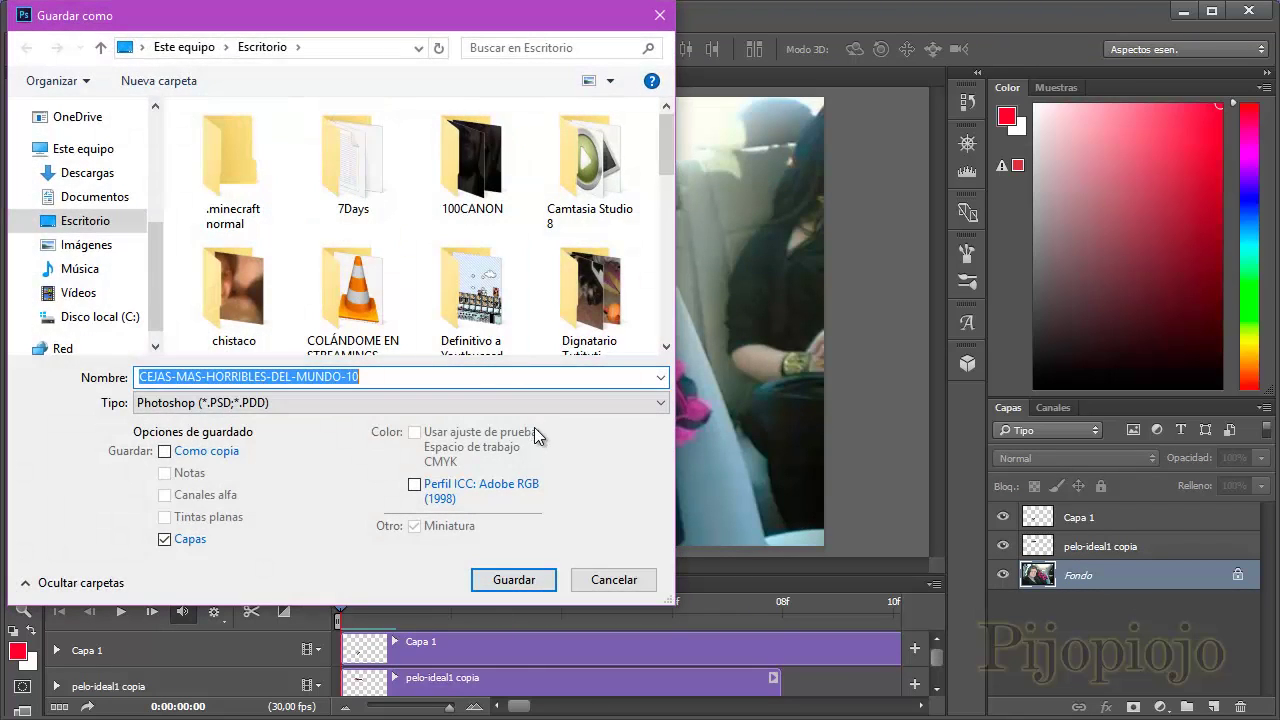
click(643, 580)
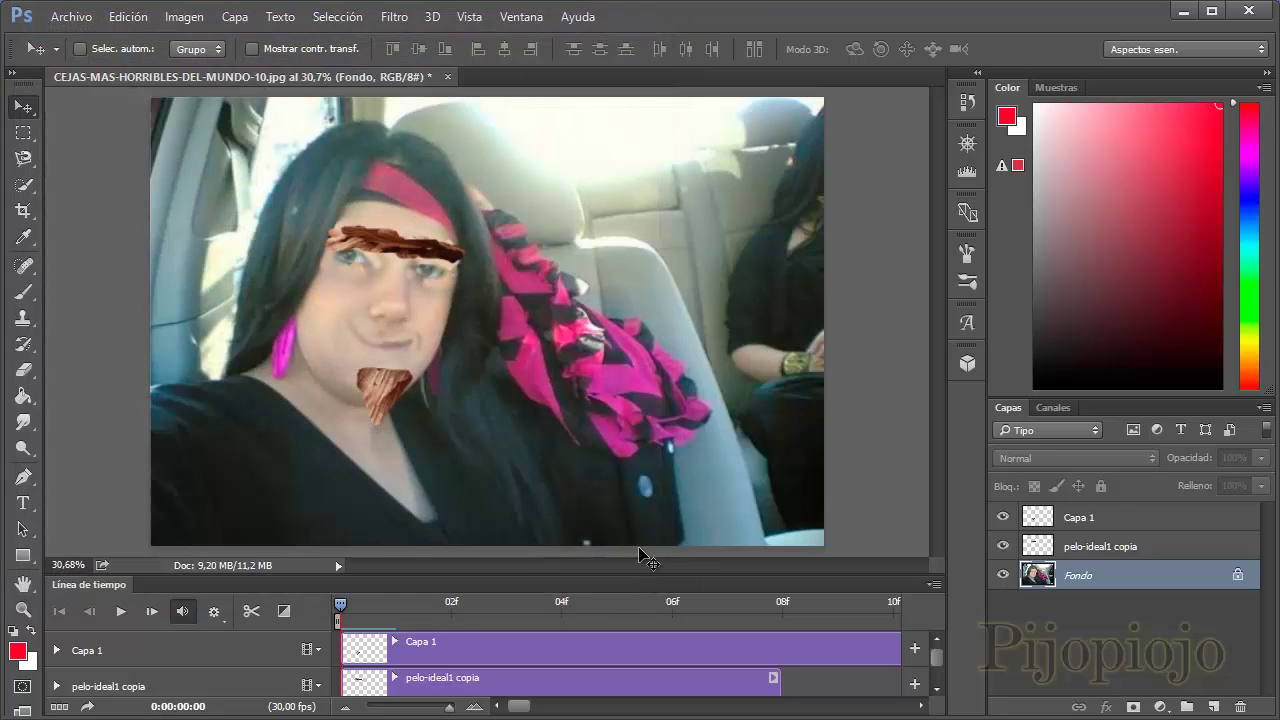